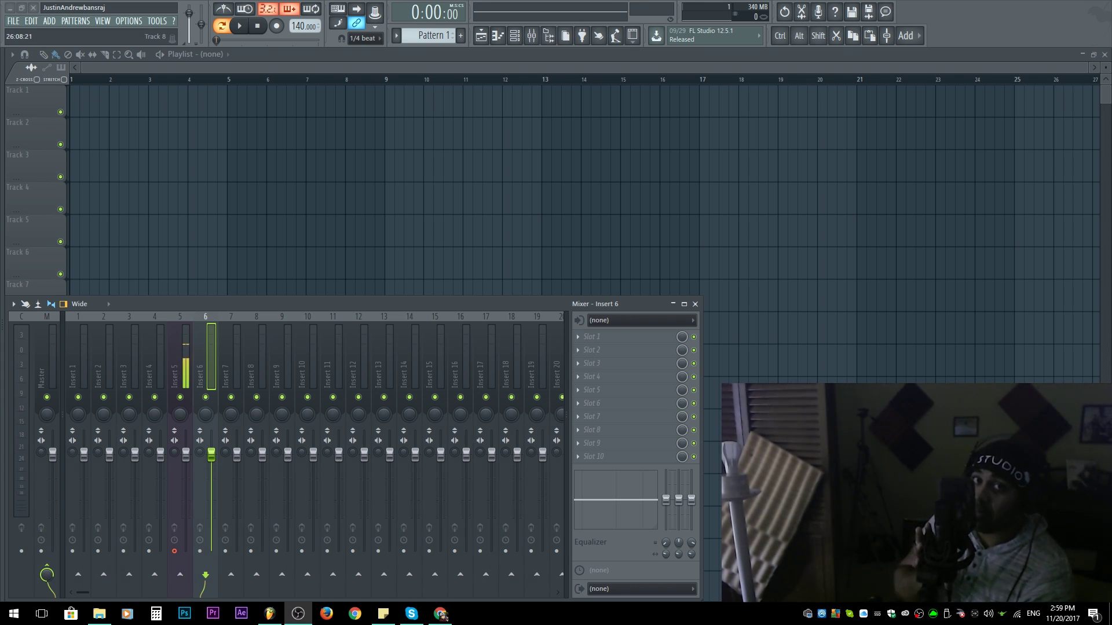
Open Calculator and double 2 three times to reach 16.
key("XF86Calculator")
type("2")
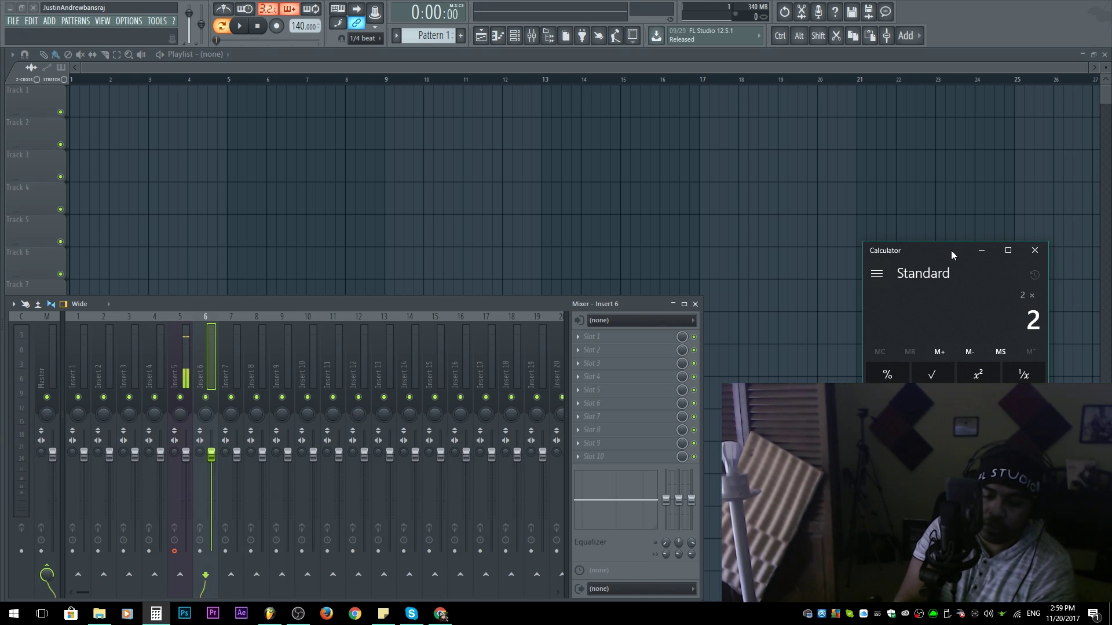
key("Return")
type("*2")
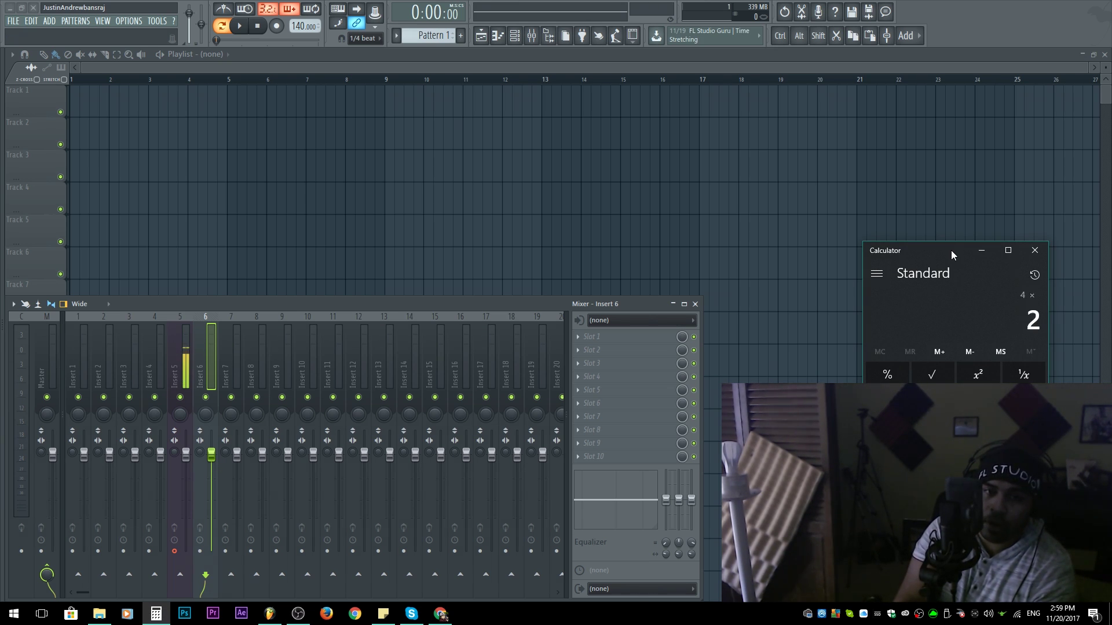
key("Return")
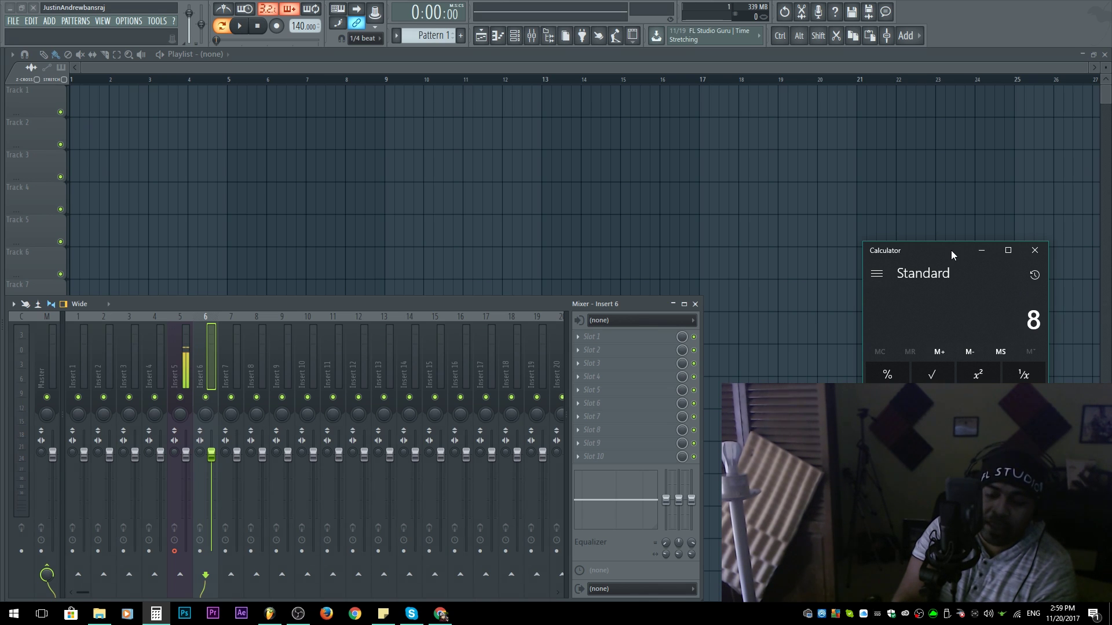
type("*2")
key("Return")
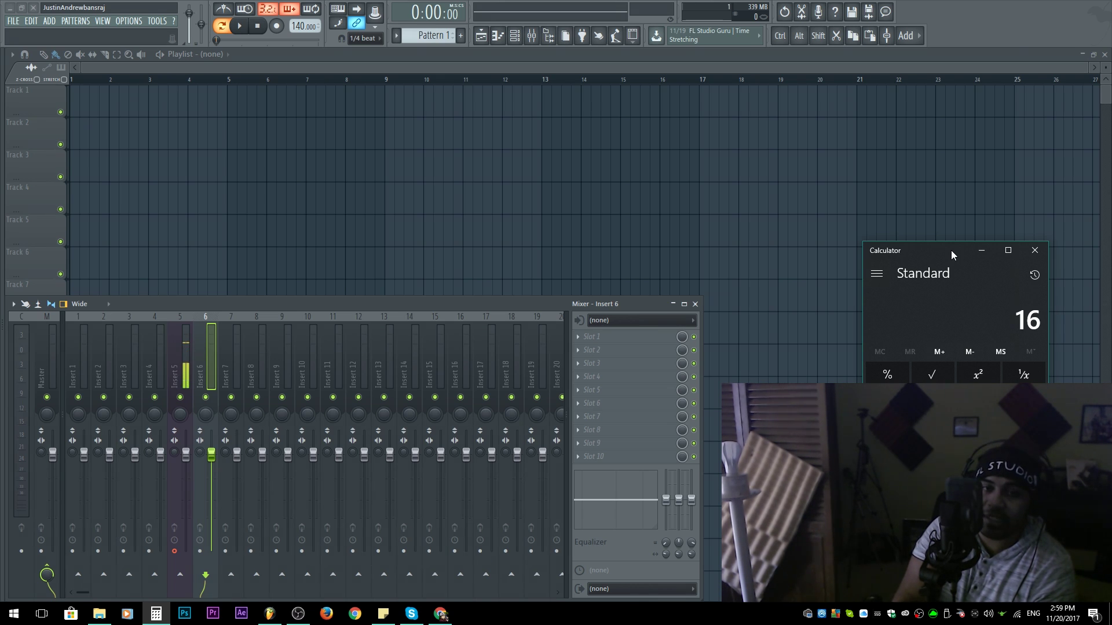
Keep doubling from 16 through 32 and 64 to reach 128.
type("*22")
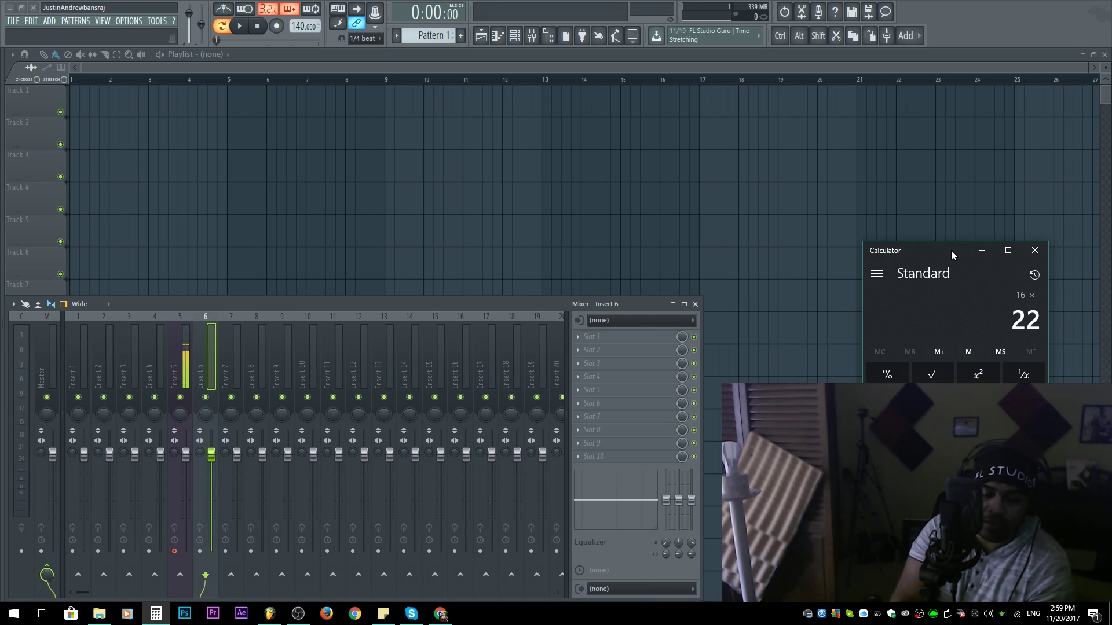
key("BackSpace")
key("Return")
type("*2")
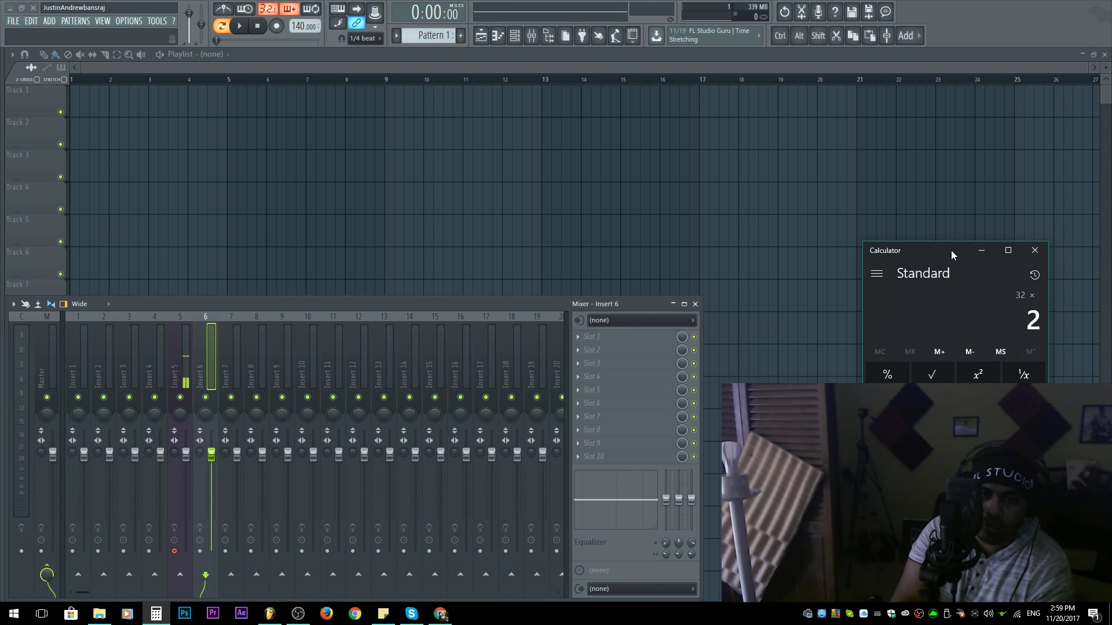
key("Return")
type("*2")
key("Return")
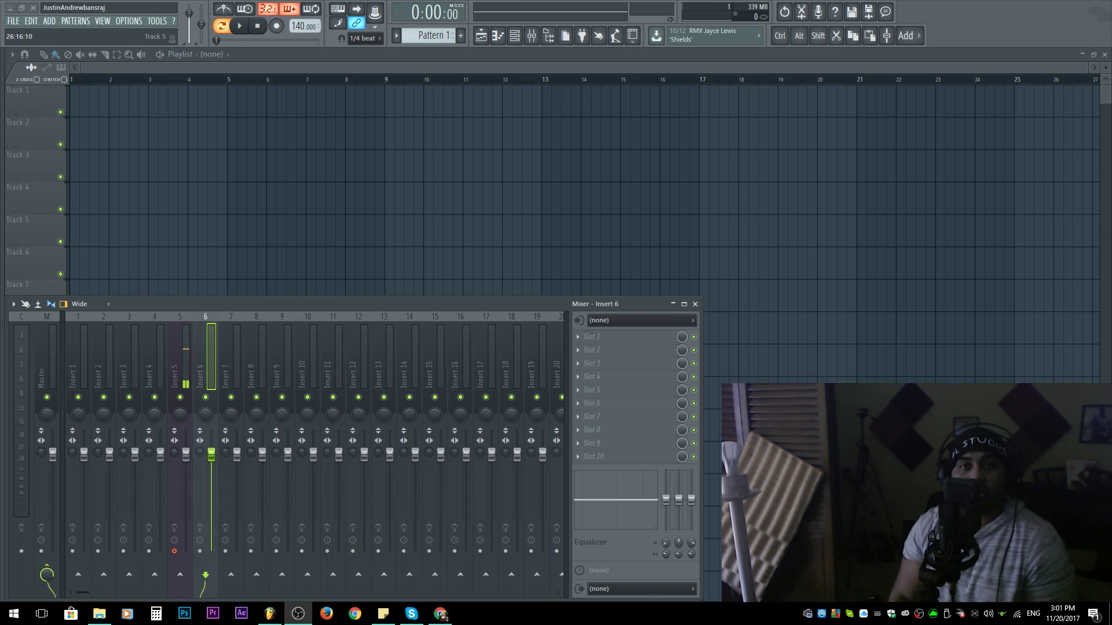
Load Edison into Slot 1 of mixer Insert 5.
left_click(186, 356)
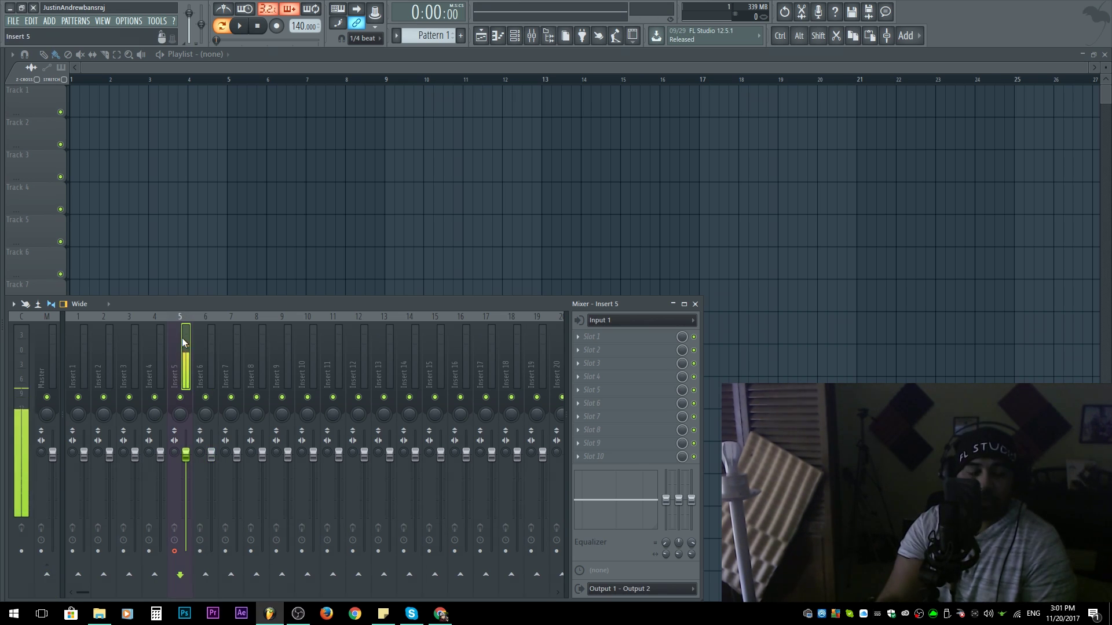
left_click(602, 341)
left_click(741, 75)
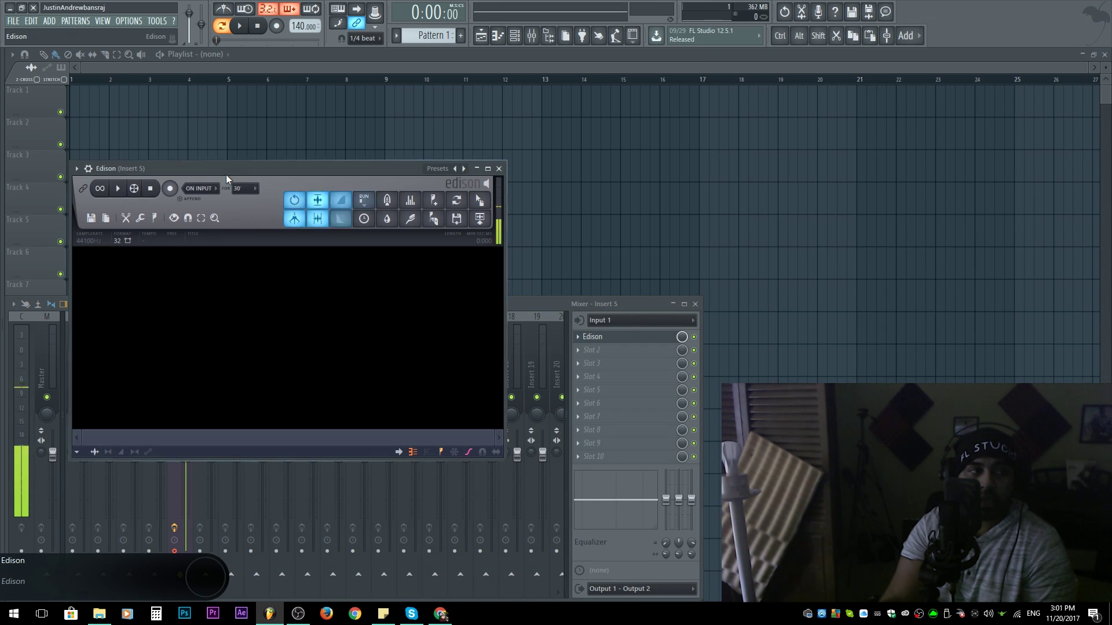
left_click_drag(225, 174, 258, 134)
Switch Edison's record mode from On Input to Now and start recording.
left_click(237, 158)
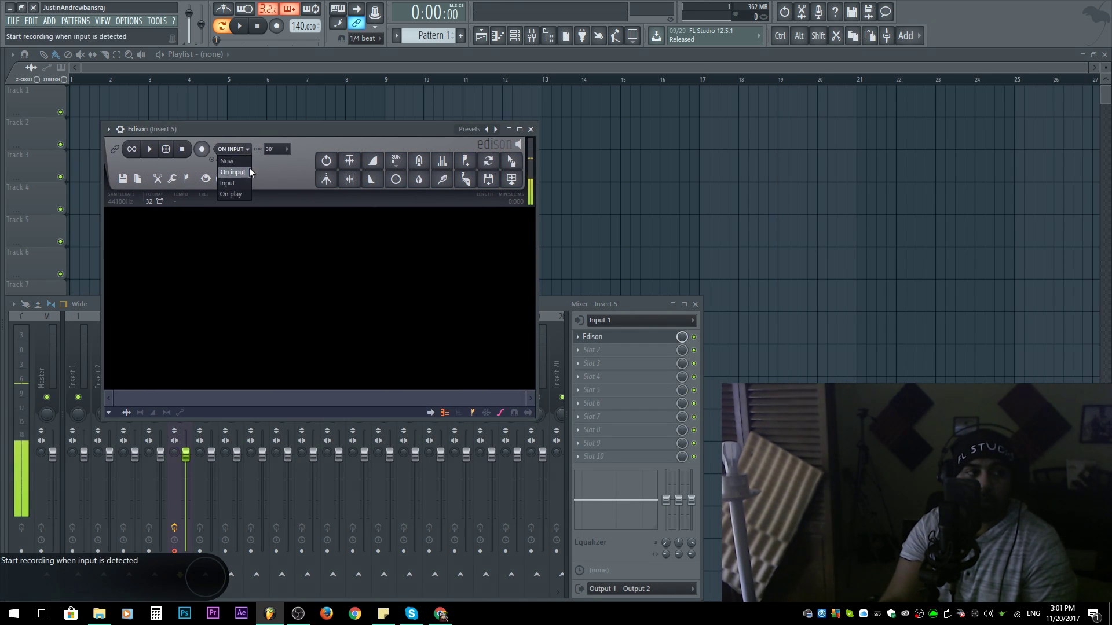
left_click(242, 158)
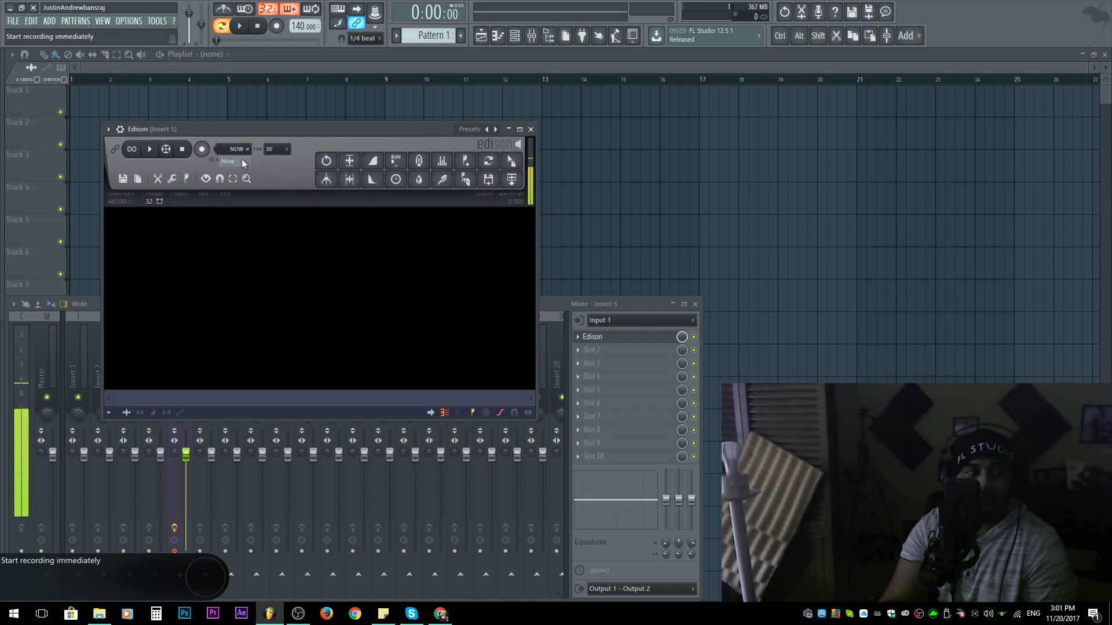
left_click(203, 149)
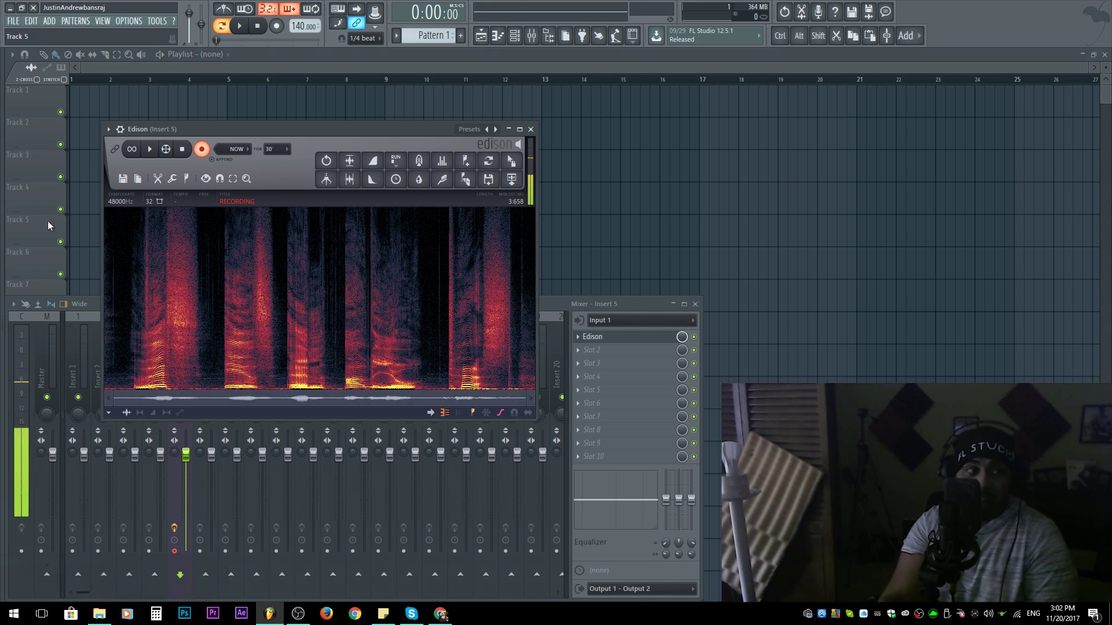
Stop recording, capture a noise profile from the tail and clean the noise.
left_click(201, 149)
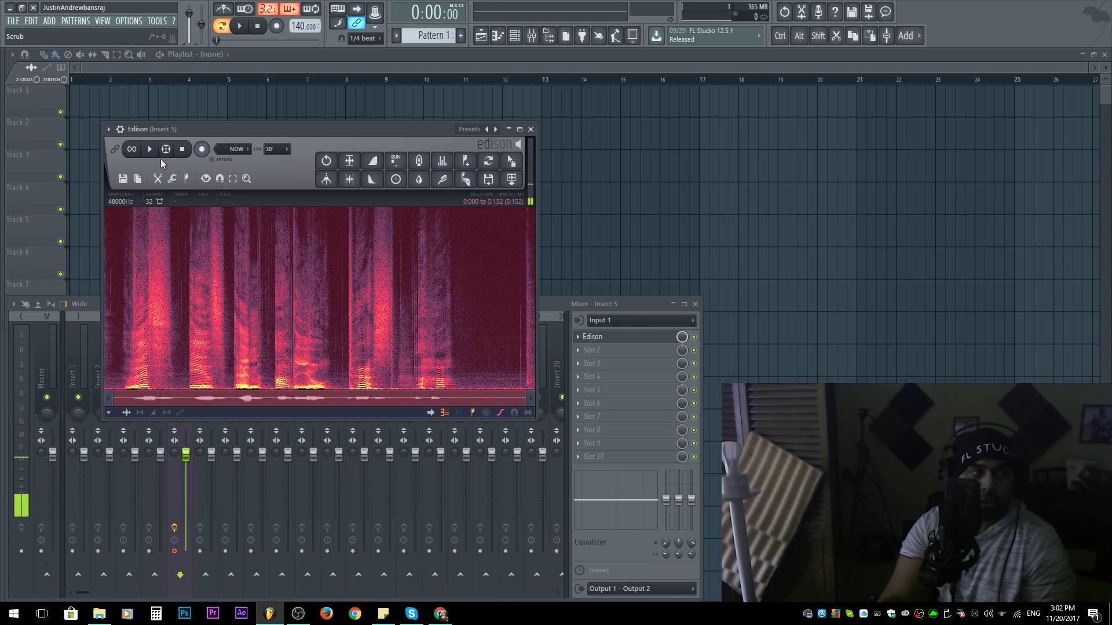
left_click(484, 322)
left_click_drag(491, 317, 503, 317)
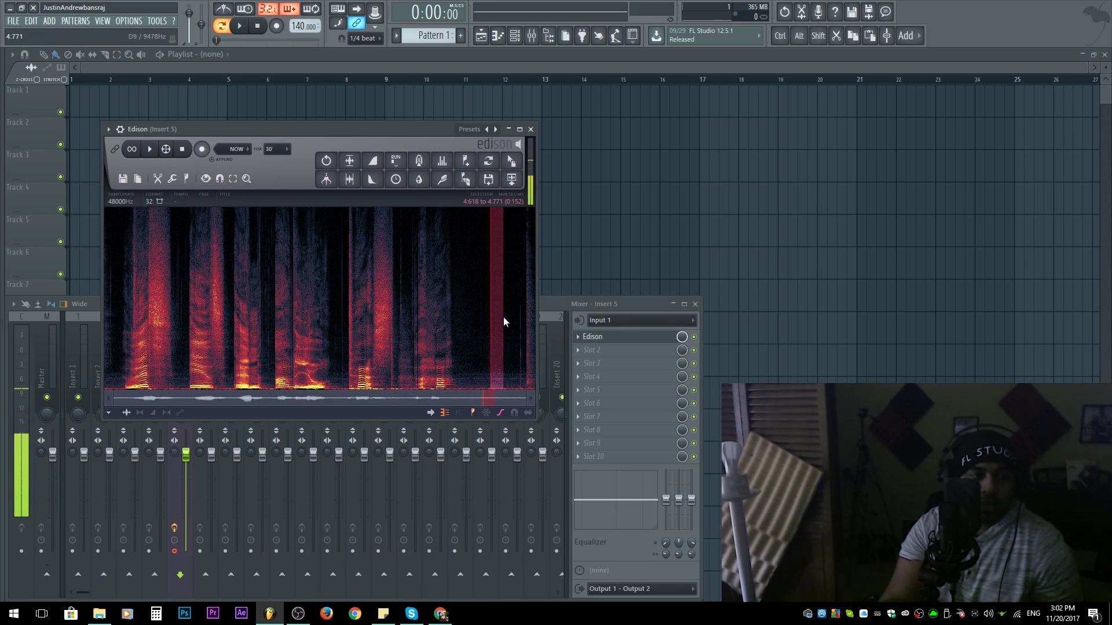
left_click(442, 179)
left_click(496, 302)
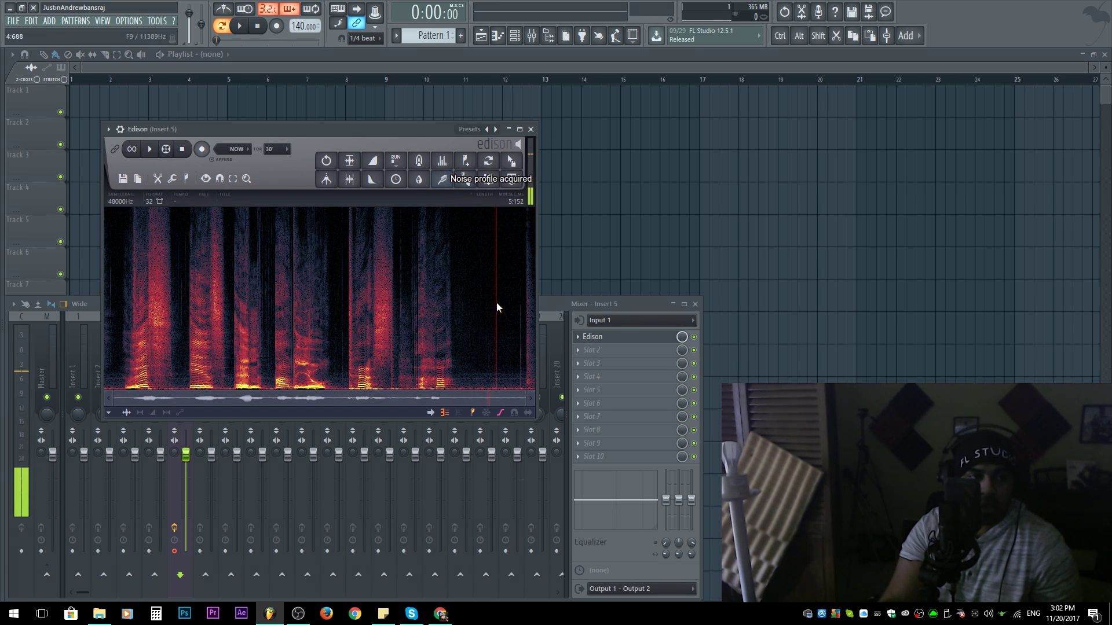
left_click_drag(481, 292, 517, 308)
key("space")
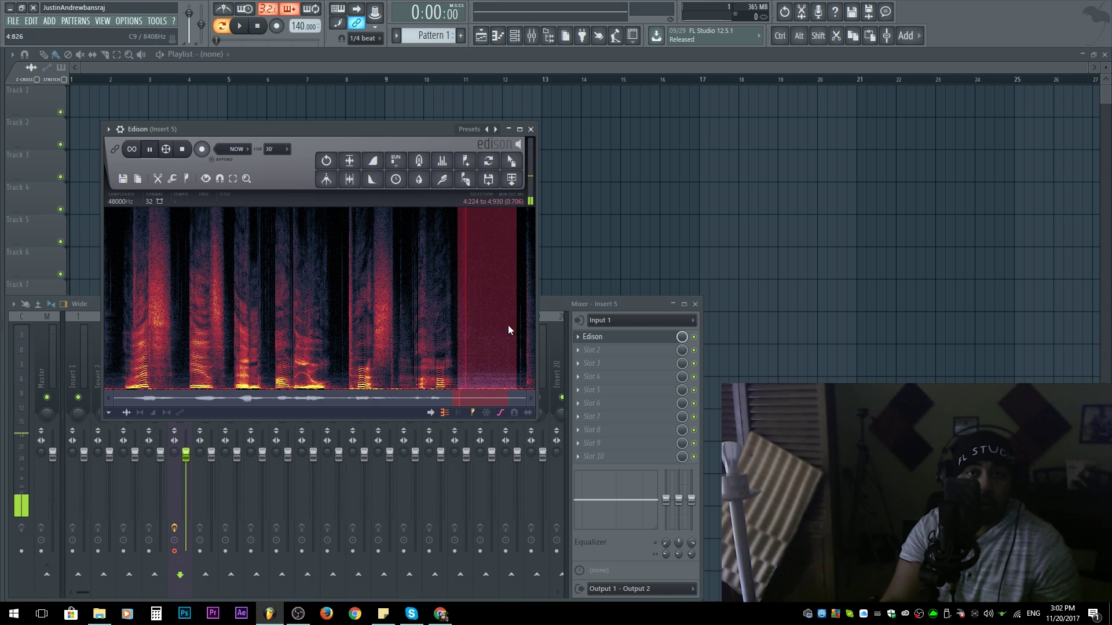
key("Delete")
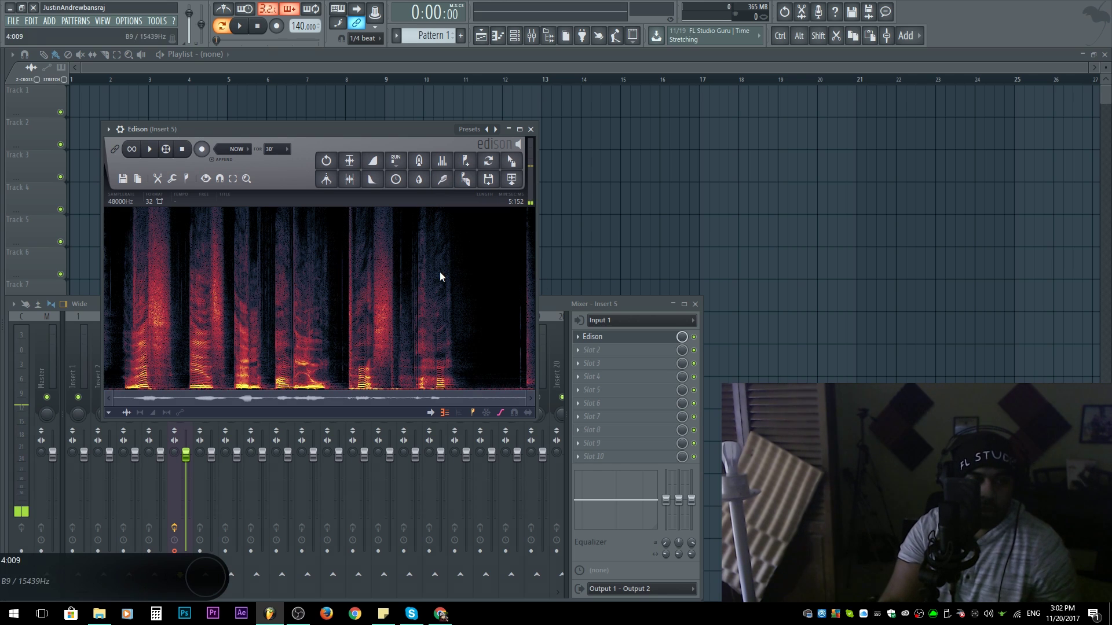
Delete the leading and trailing silence, then place the take on playlist Track 1.
left_click_drag(468, 307, 530, 342)
key("Delete")
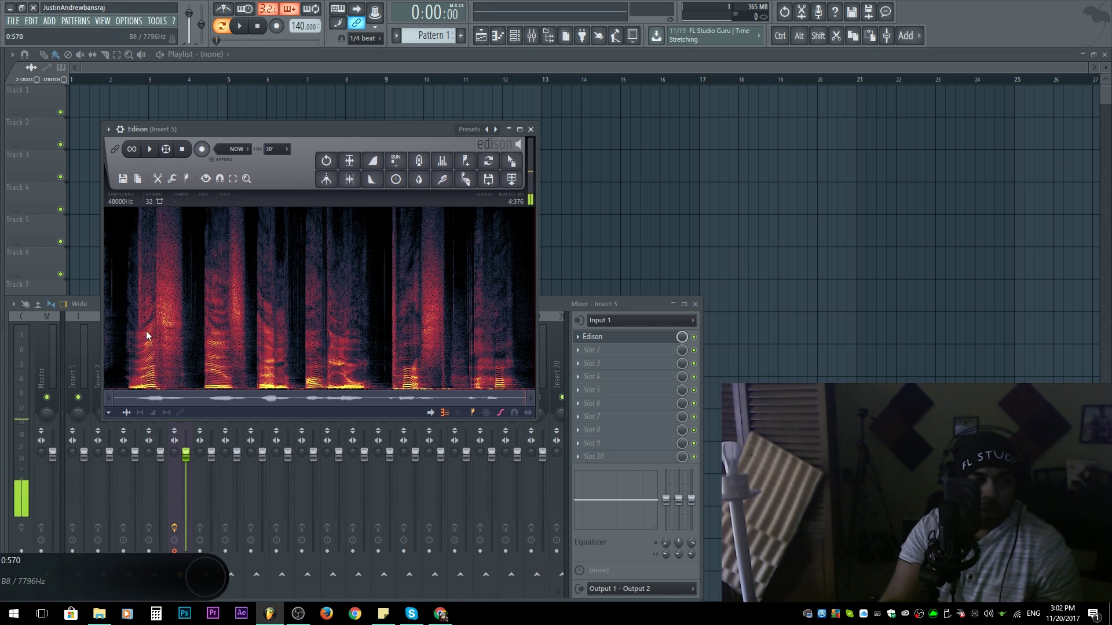
left_click_drag(127, 344, 93, 335)
key("Delete")
key("space")
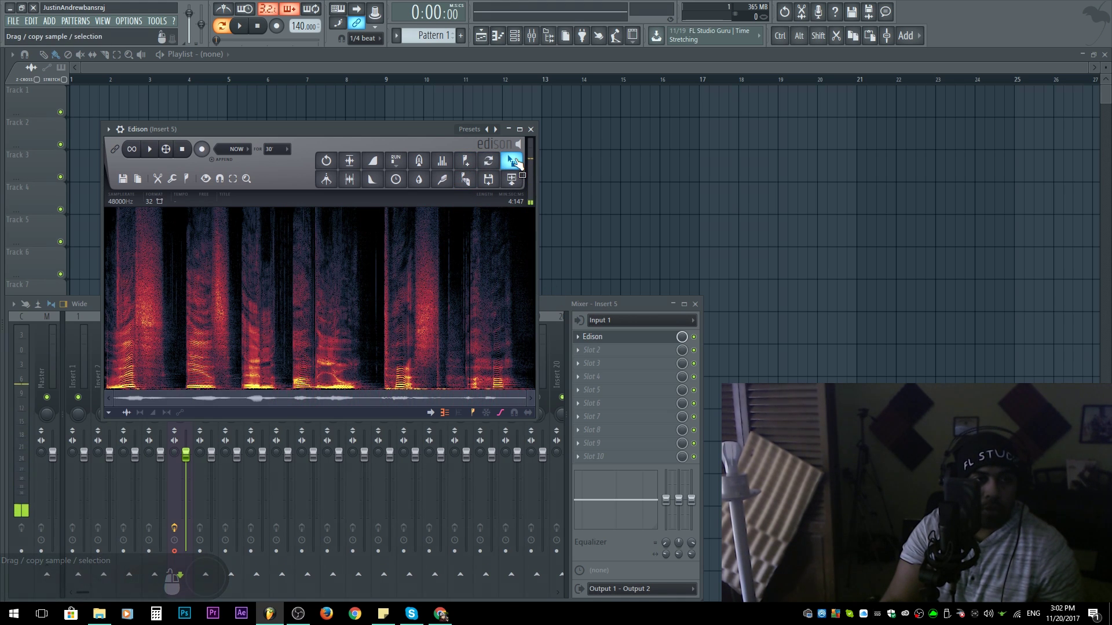
left_click_drag(512, 161, 7, 99)
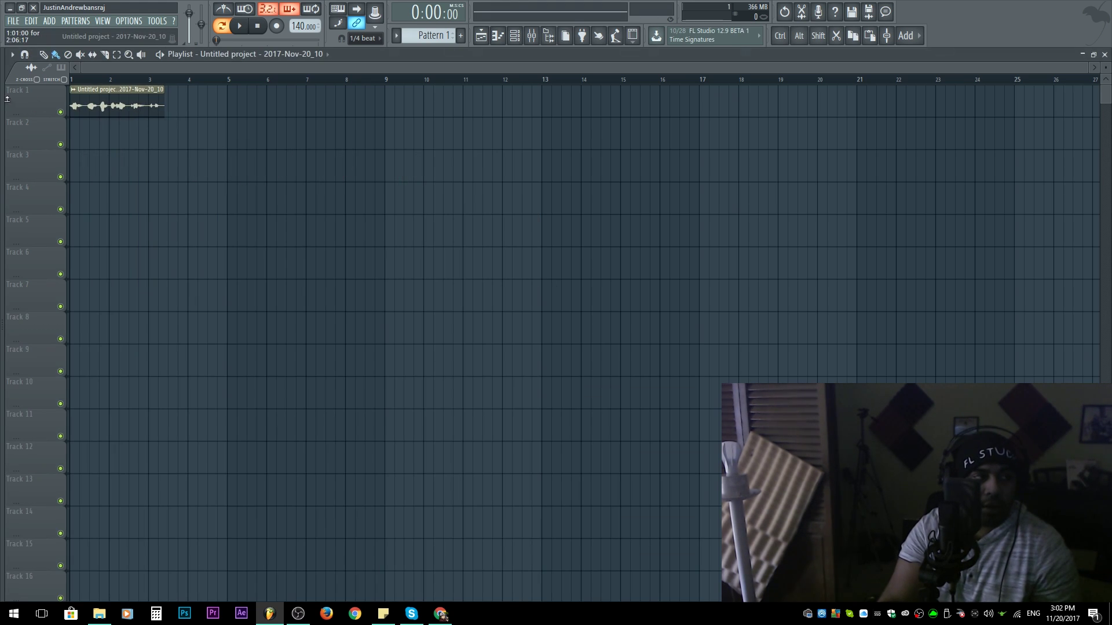
Rename the clip's audio channel to 'Original'.
double_click(123, 107)
key("F2")
type("Ori")
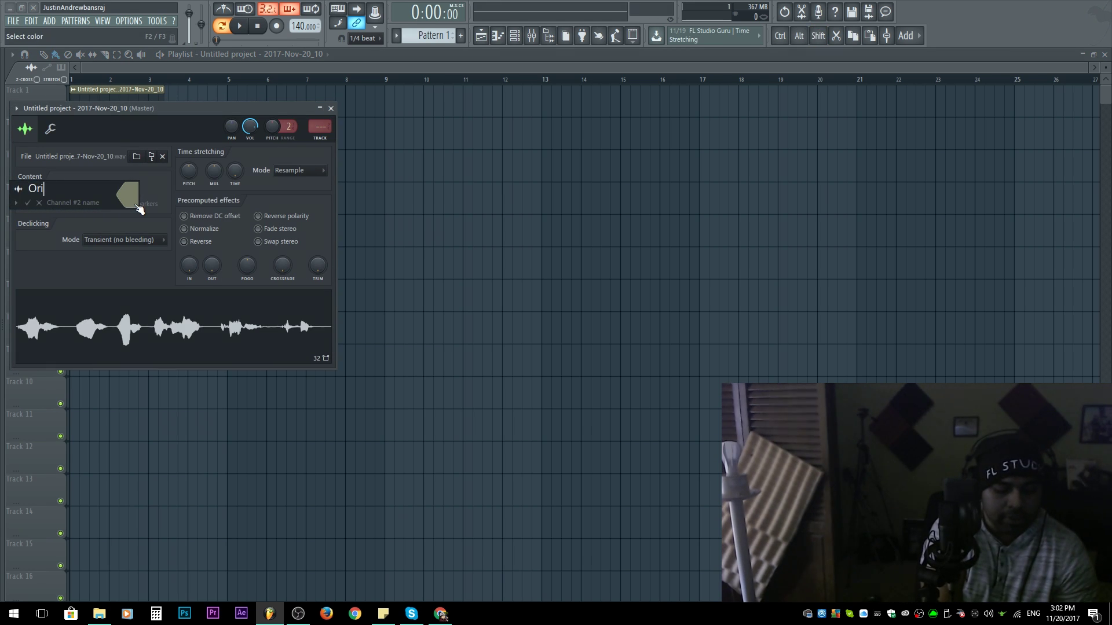
type("ug")
key("BackSpace")
key("BackSpace")
type("ginal")
key("Return")
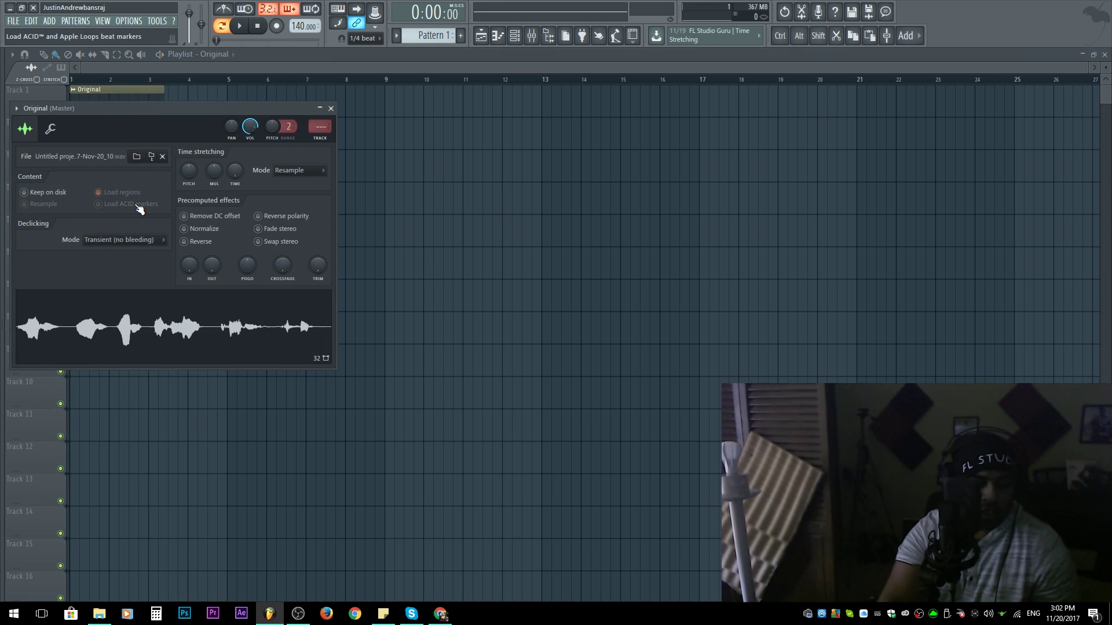
Link Original to mixer Insert 2, arm it for rendering and disarm Insert 5.
key("ctrl+l")
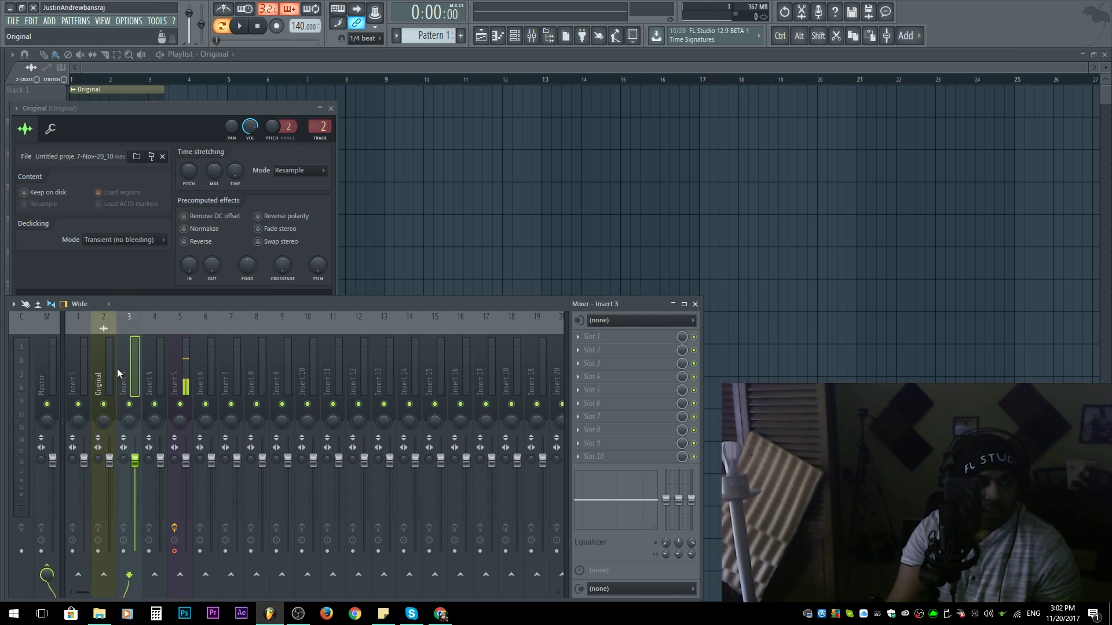
left_click(98, 551)
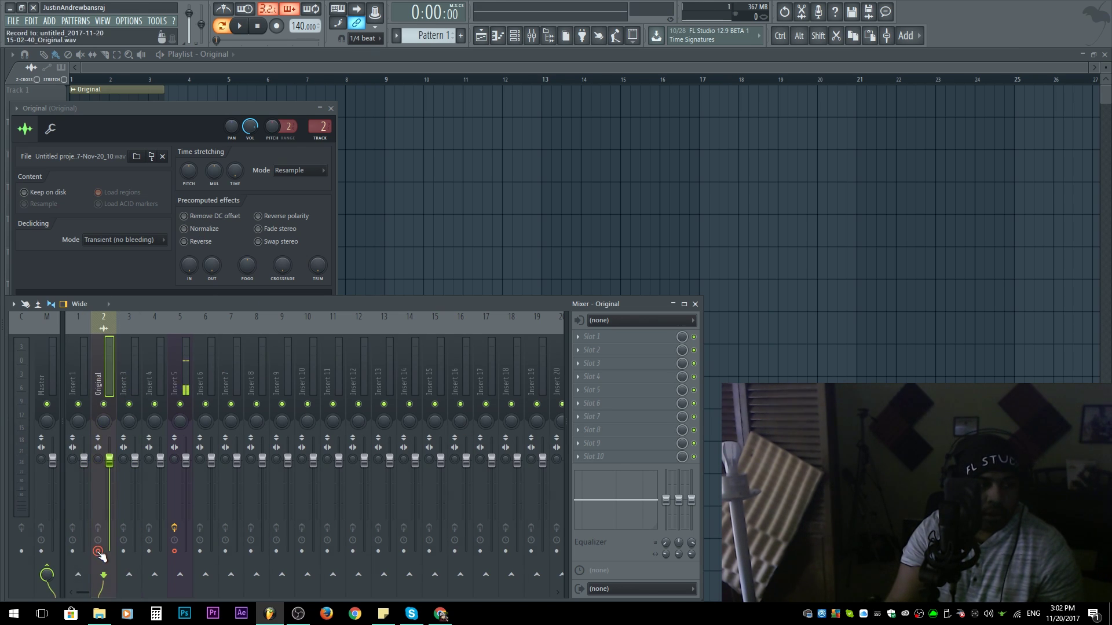
left_click(174, 551)
left_click(112, 387)
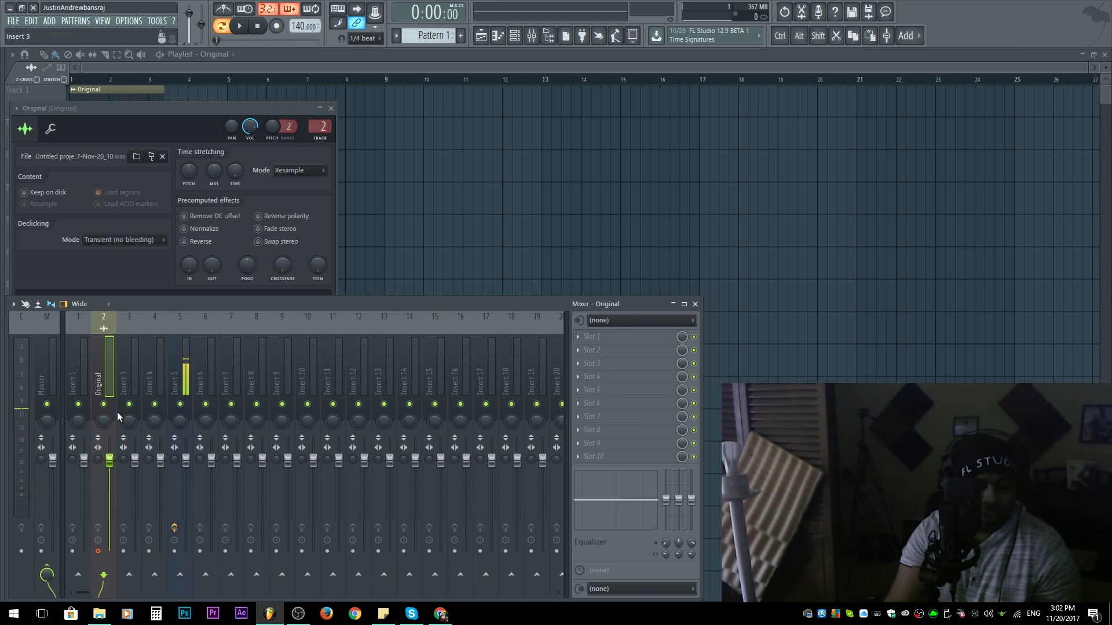
key("alt+r")
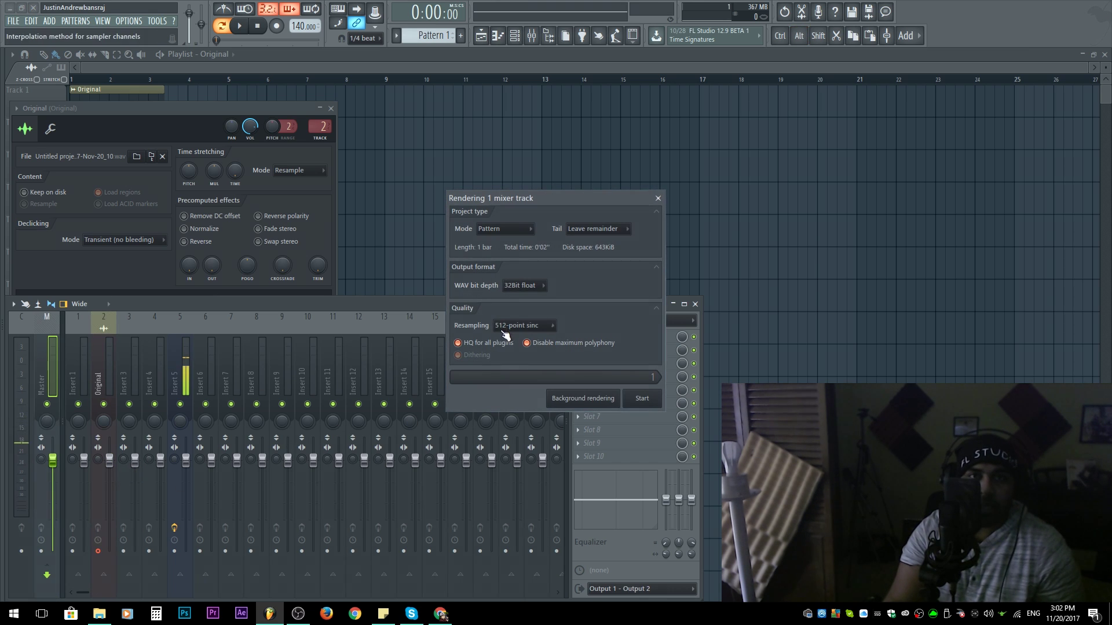
Set the WAV bit depth to 16Bit int and start rendering the Original track.
left_click(522, 298)
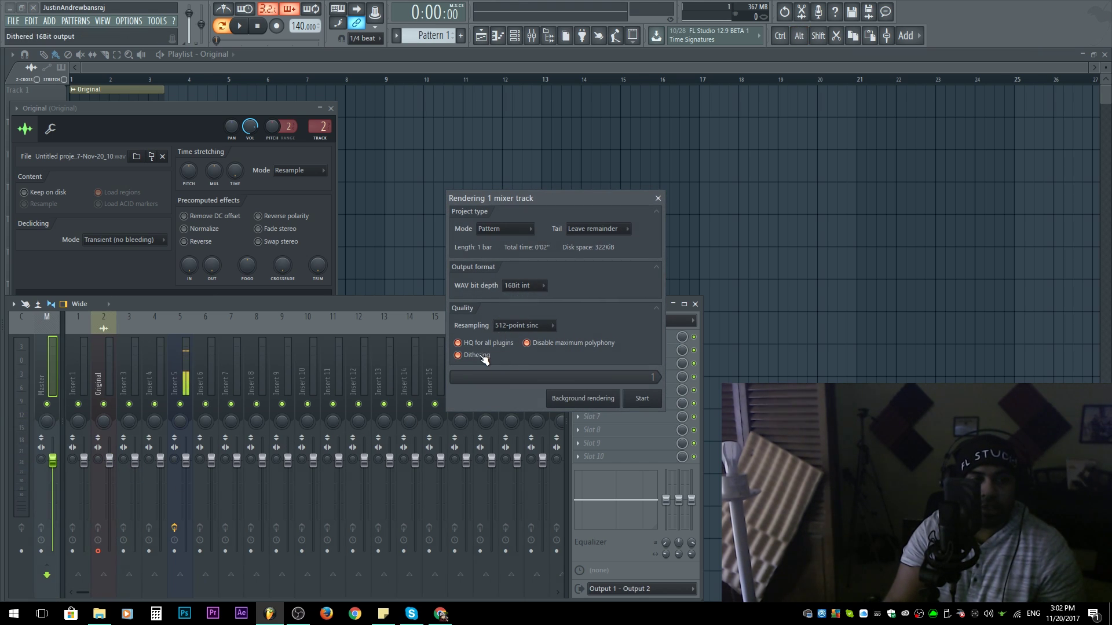
left_click(540, 287)
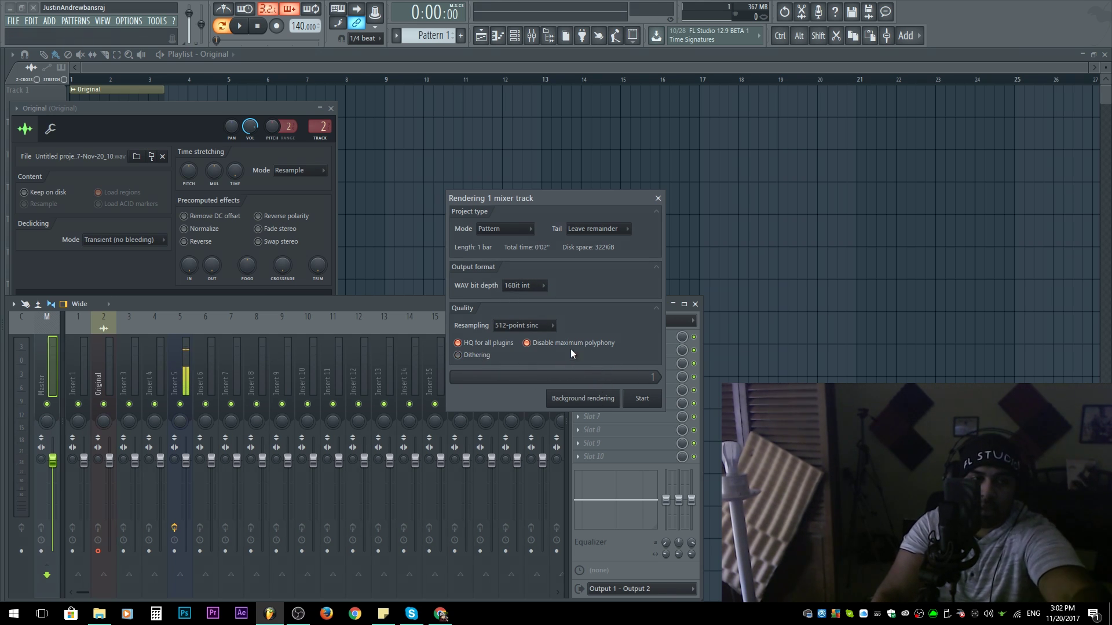
left_click(642, 399)
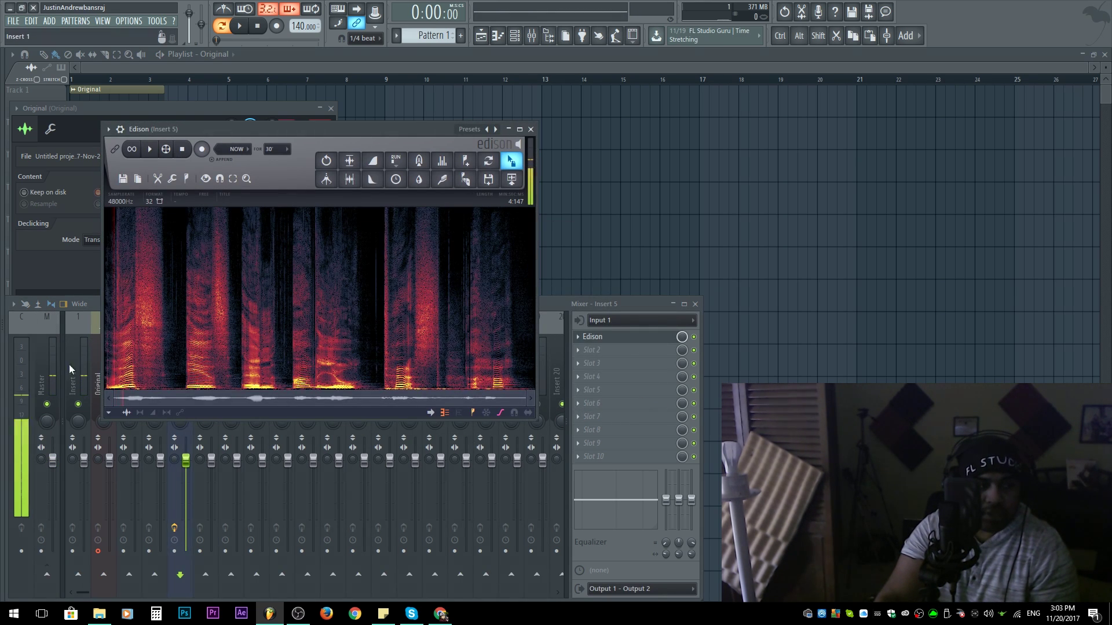
Render the full-song Original mixer track as a new clip on Track 2.
left_click(100, 366)
key("alt+r")
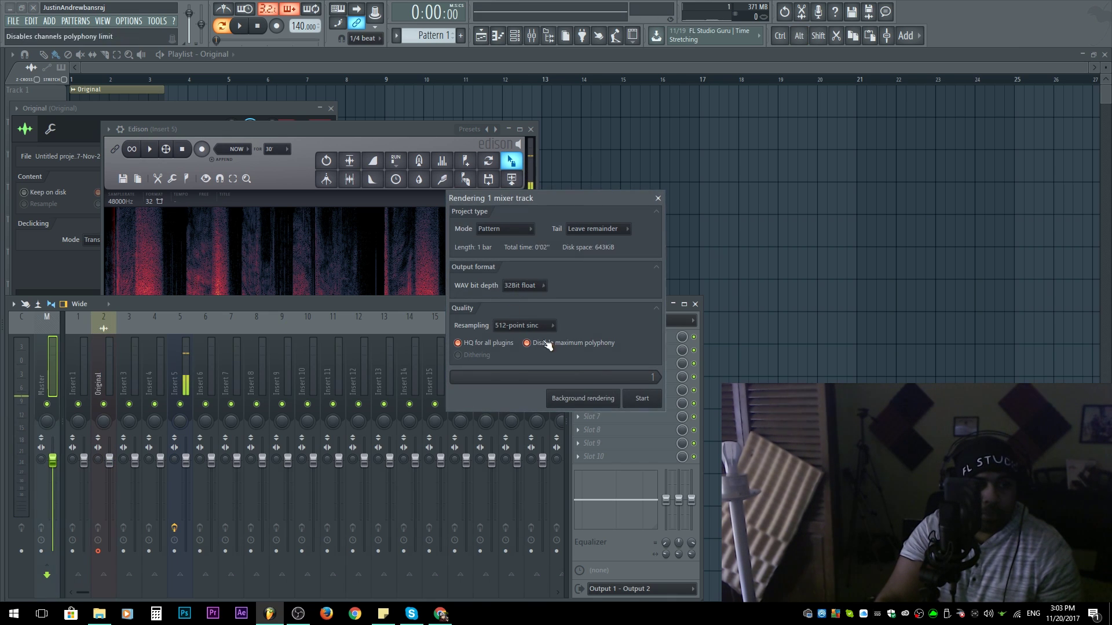
left_click(641, 398)
key("F12")
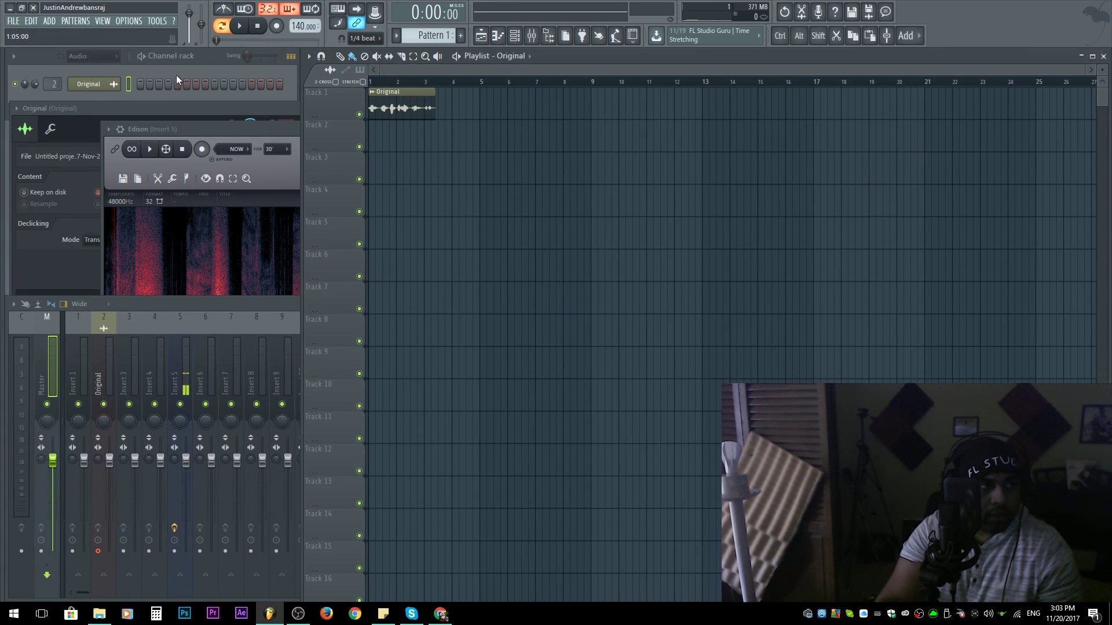
key("alt+r")
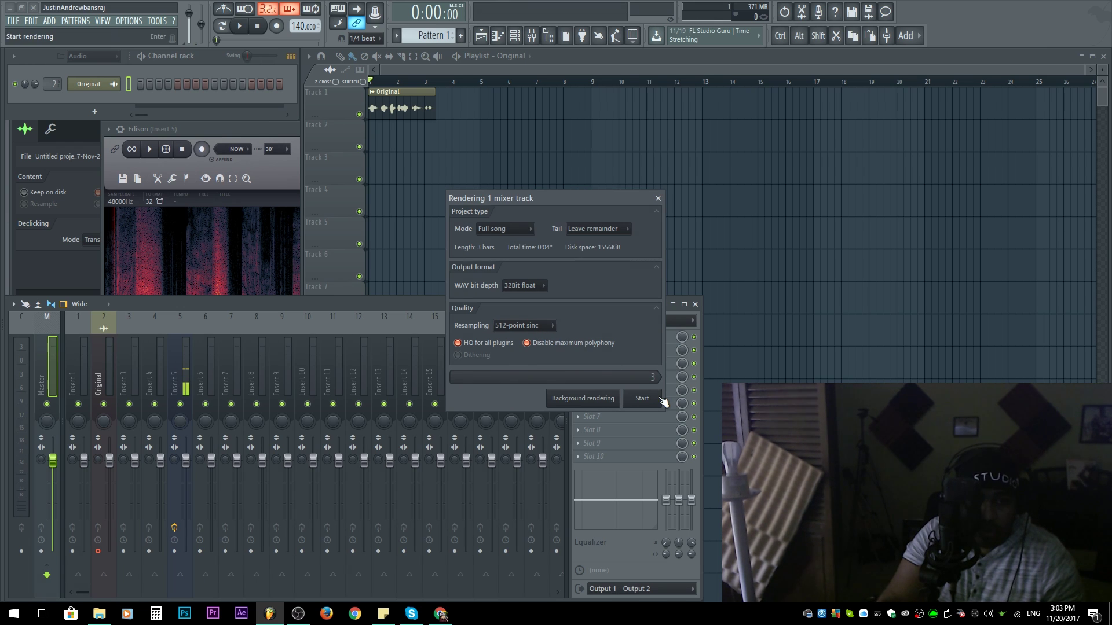
left_click(643, 398)
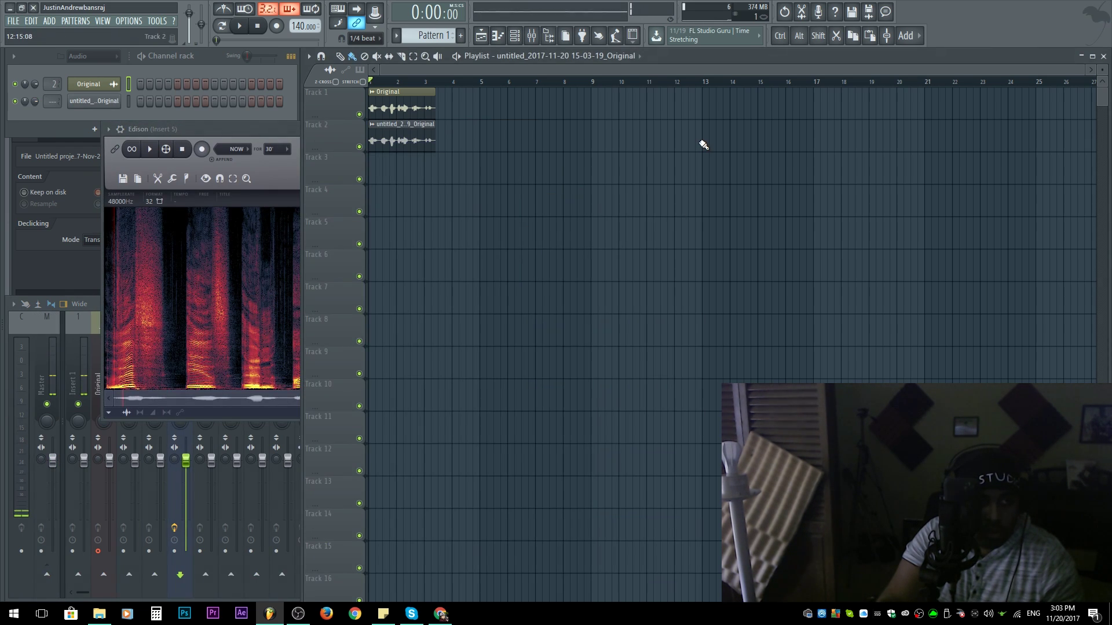
Rename the new Track 2 channel to 'ND'.
double_click(402, 144)
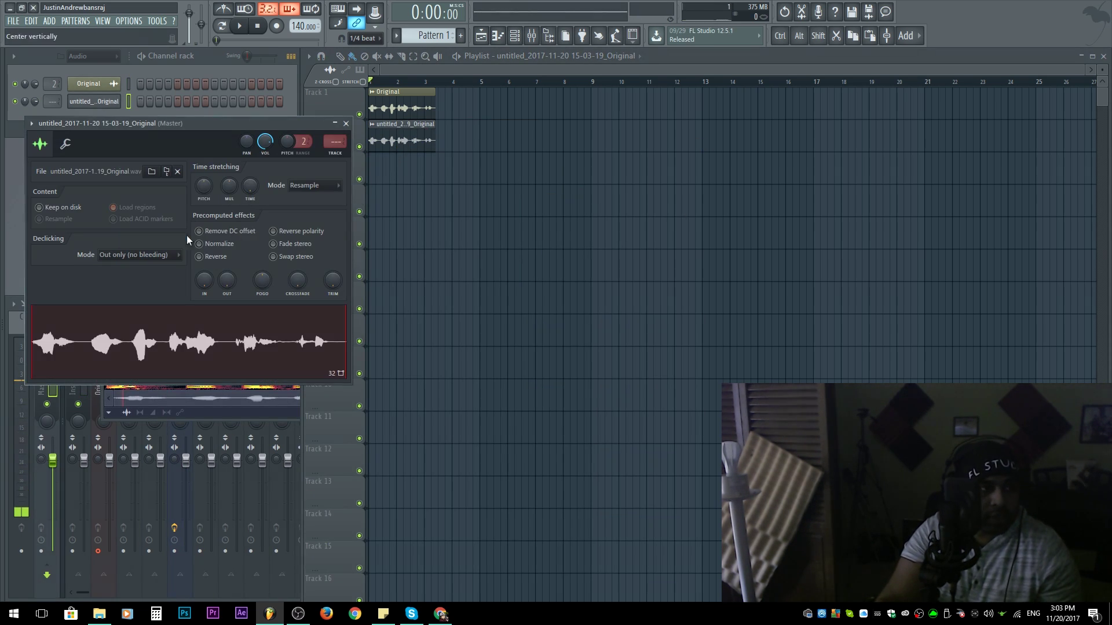
key("F2")
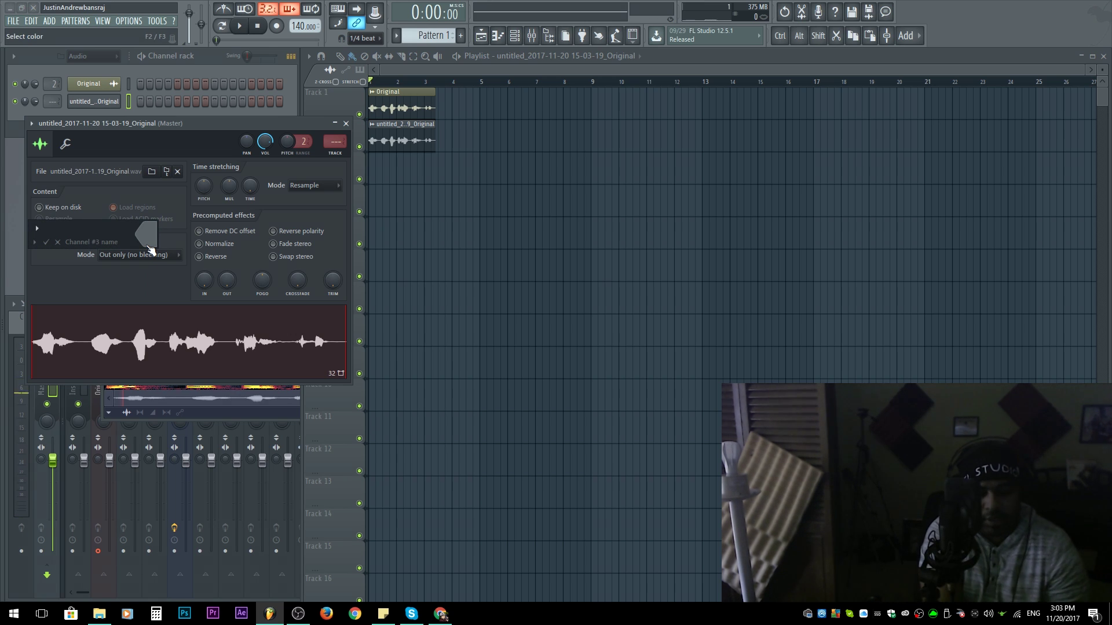
type("ND")
key("Return")
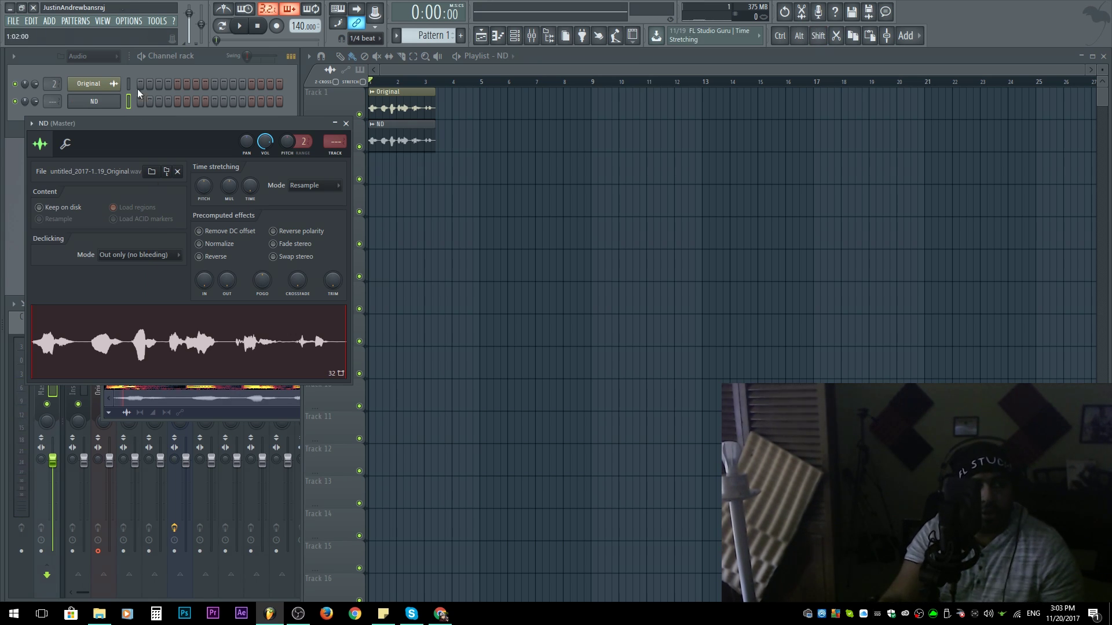
left_click(346, 124)
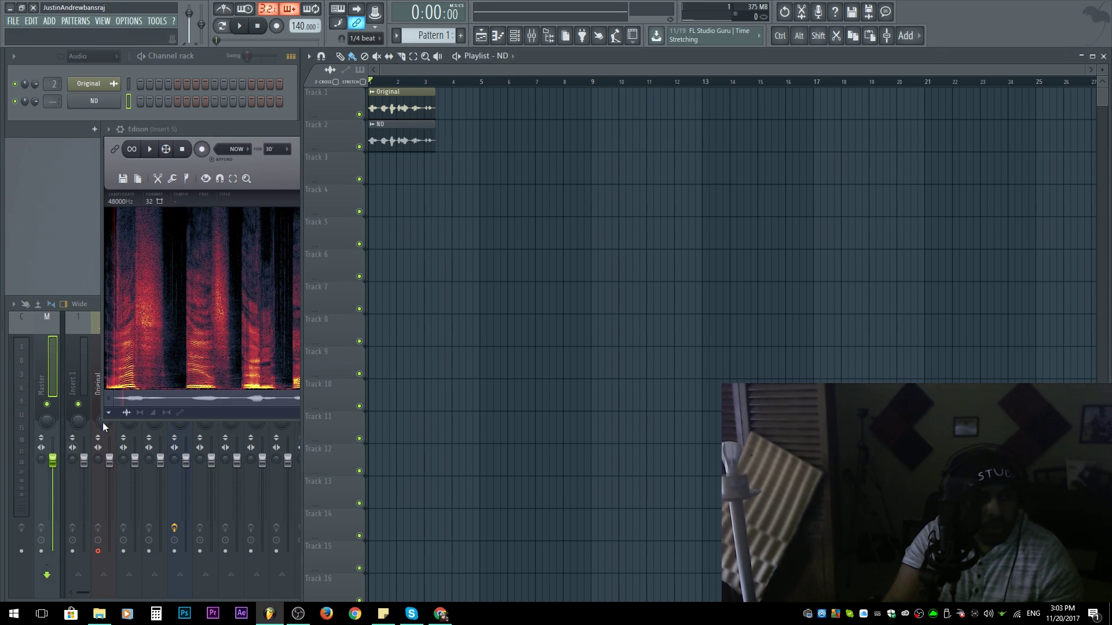
Render the Original insert again at 16-bit integer with dithering, as D on Track 3.
left_click(100, 358)
key("ctrl+alt+r")
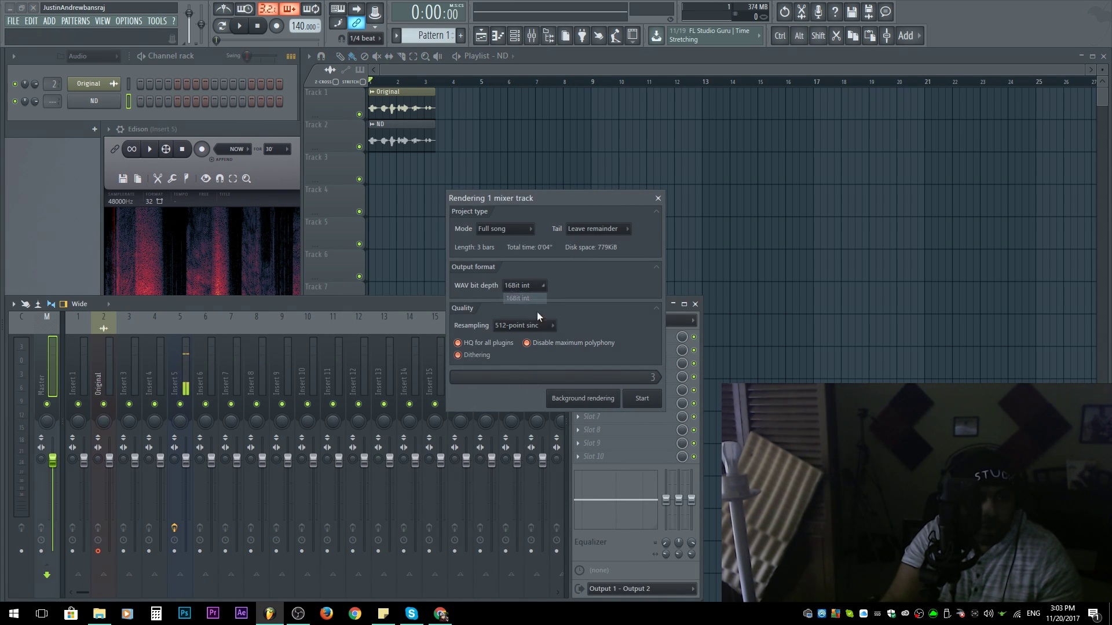
left_click(644, 398)
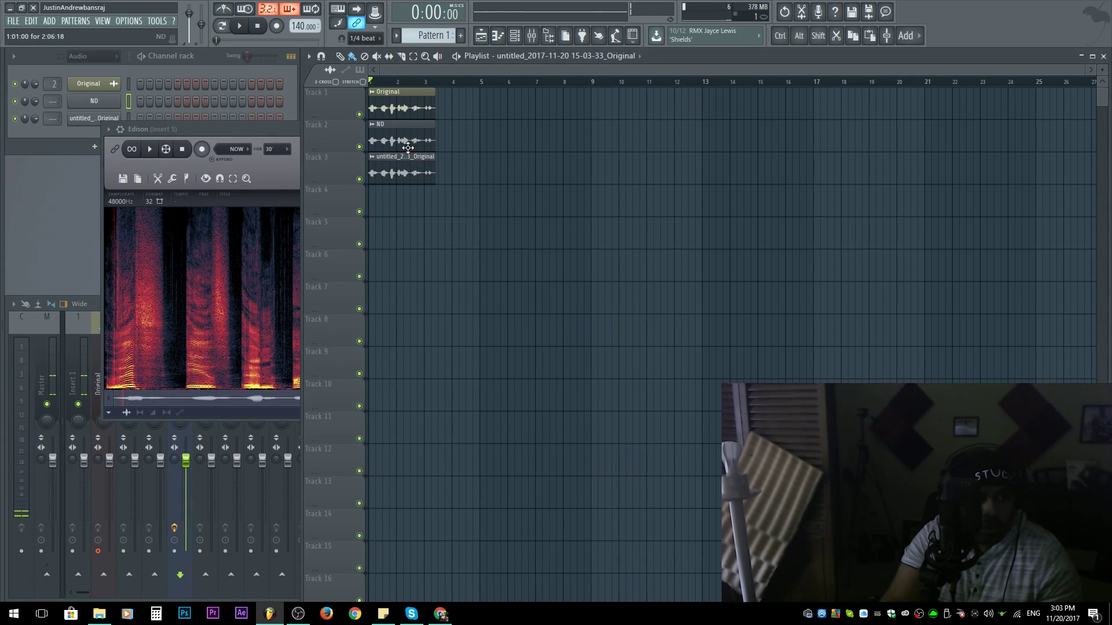
right_click(408, 141)
left_click(92, 341)
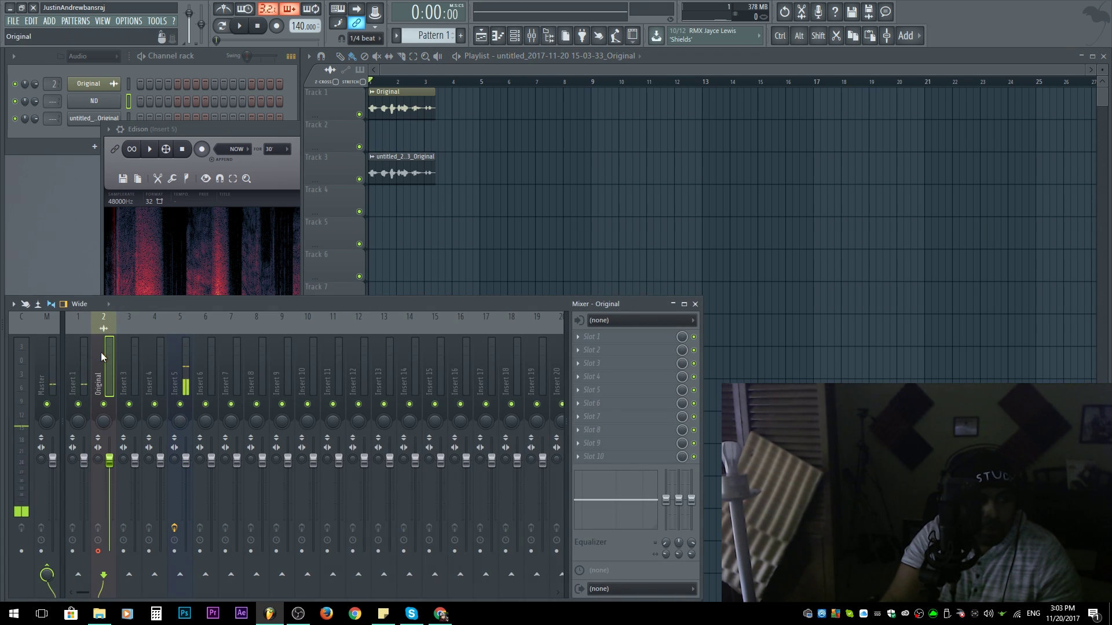
key("ctrl+alt+r")
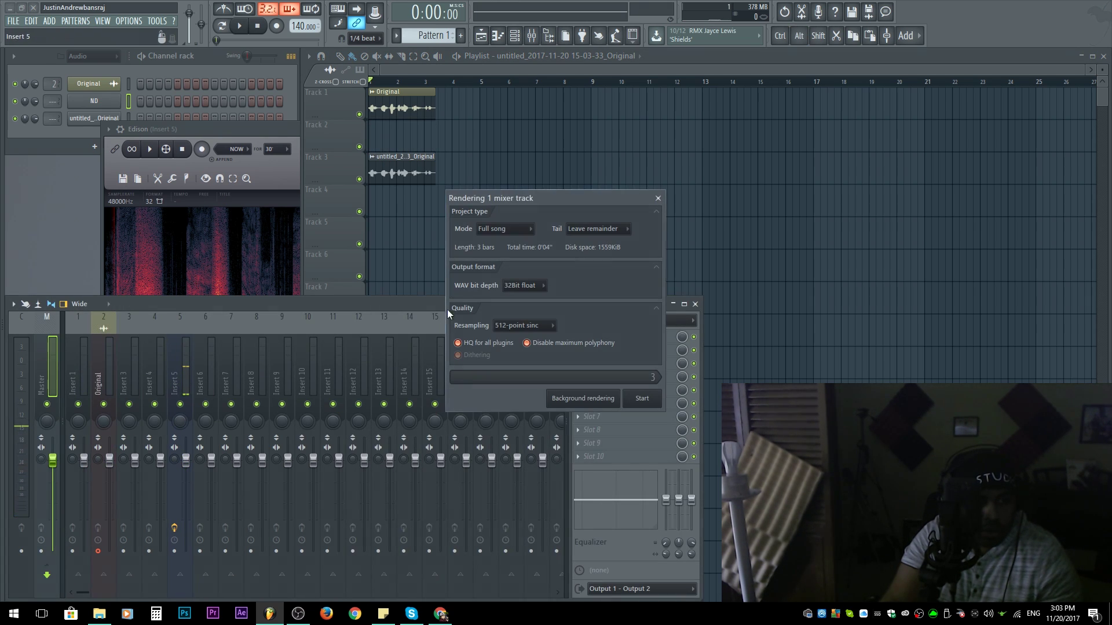
left_click(530, 298)
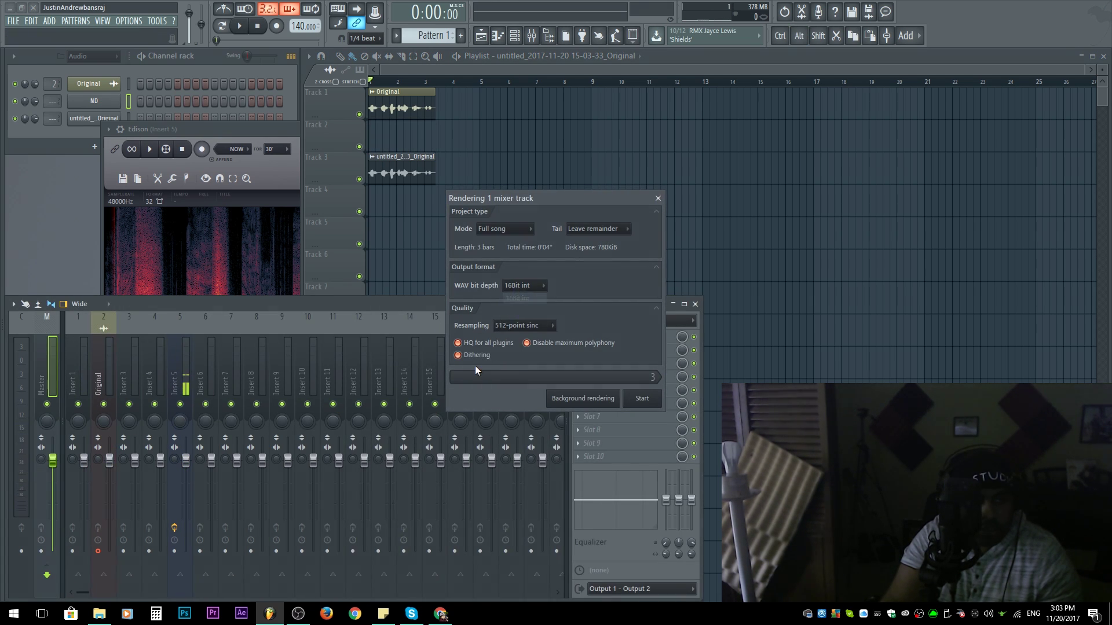
left_click(643, 398)
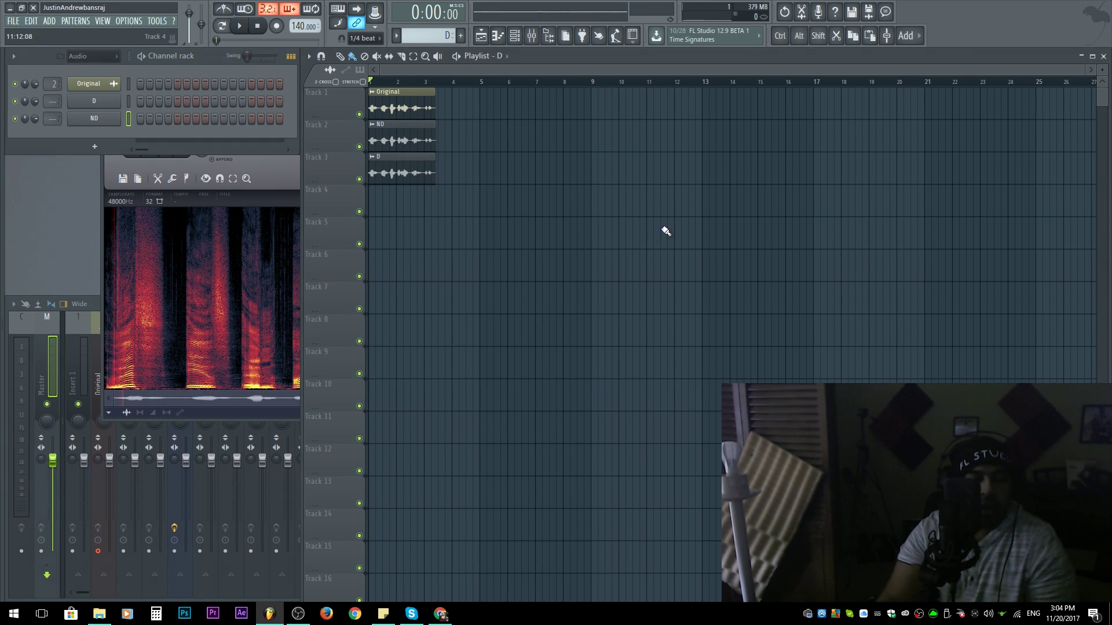
Close the Edison window and zoom into the playlist.
left_click(285, 176)
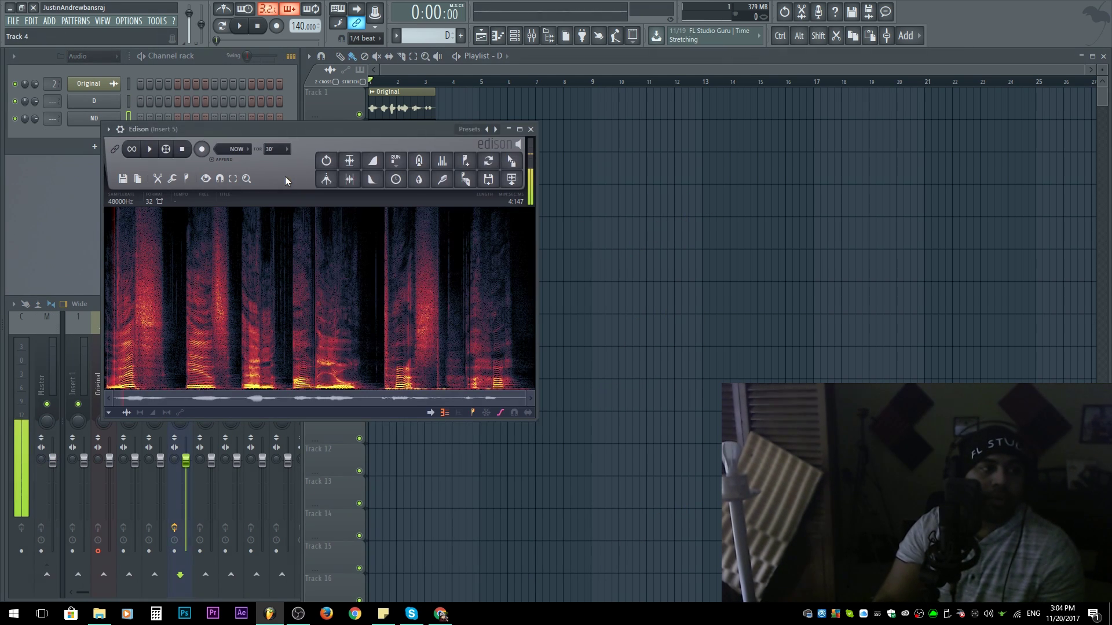
left_click(531, 131)
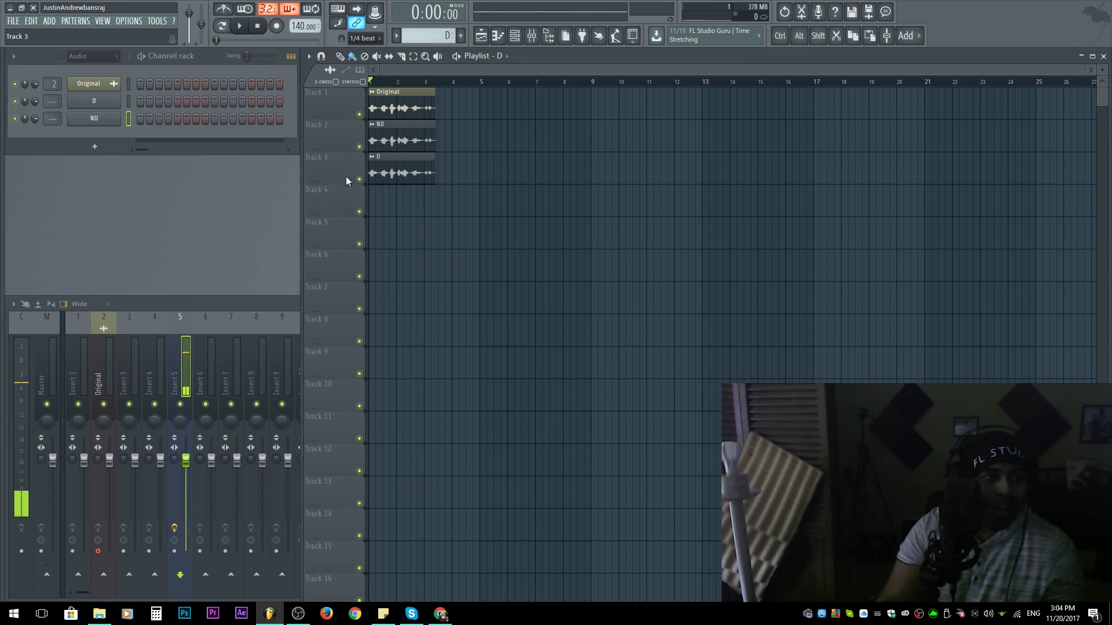
scroll(347, 180, "up", 6)
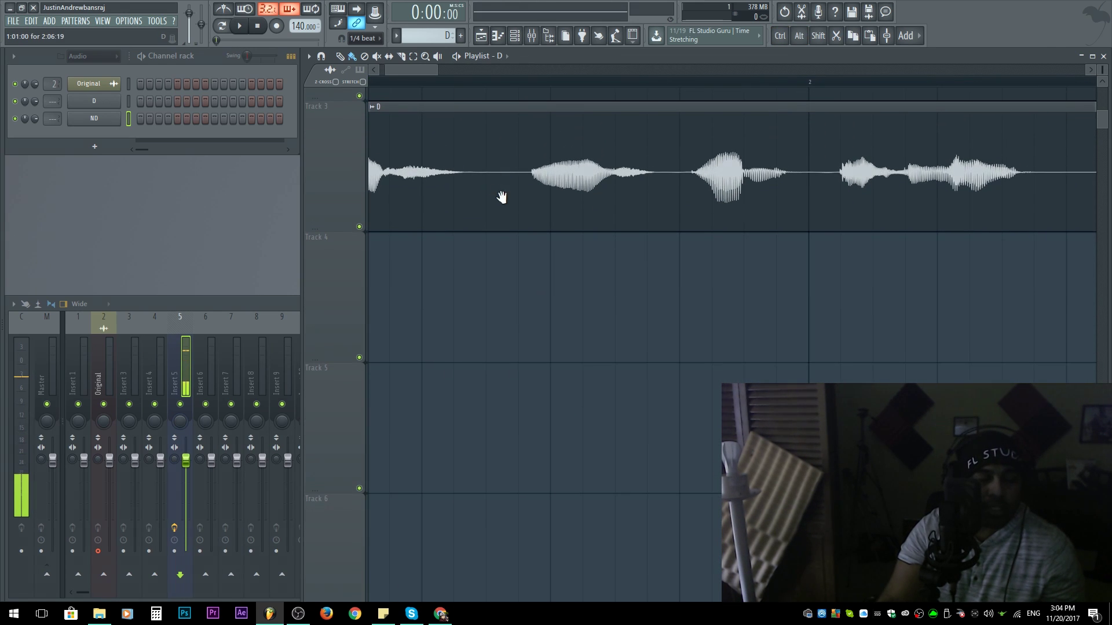
scroll(502, 196, "up", 3)
Realign the clips, returning ND to Track 2, and bring up the D channel's settings.
left_click_drag(544, 261, 516, 342)
left_click_drag(487, 441, 402, 422)
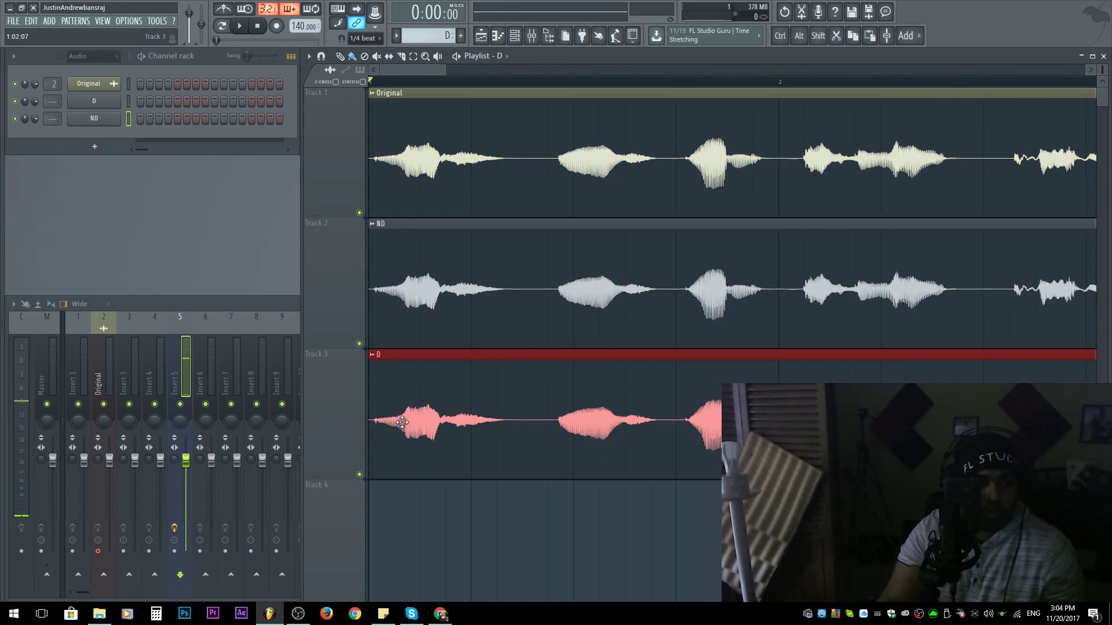
scroll(442, 509, "down", 2)
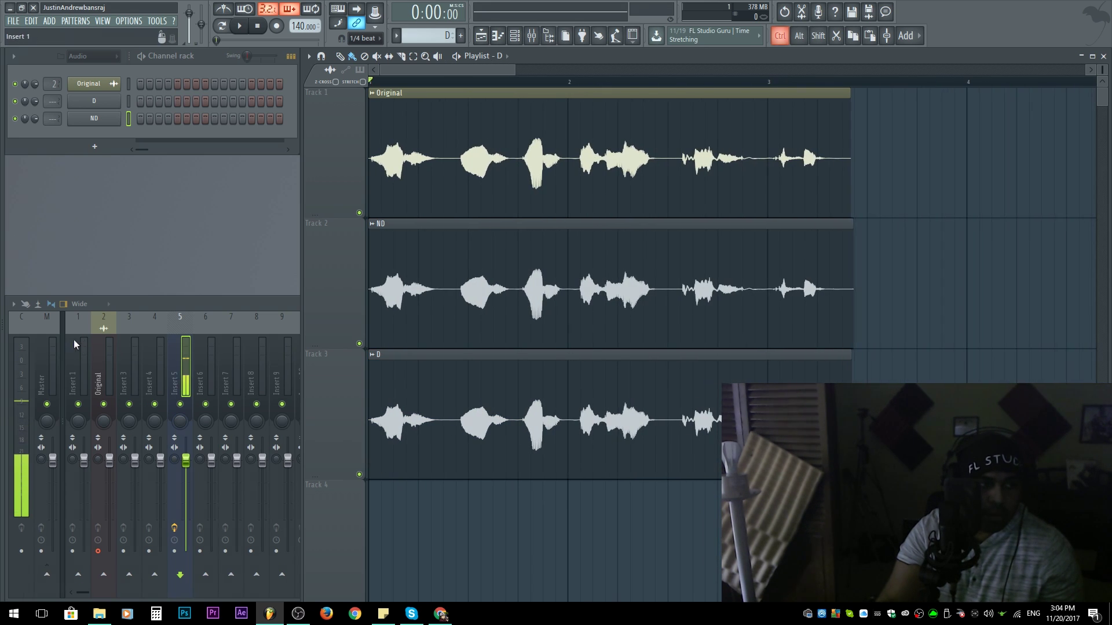
left_click(109, 105)
Route D to mixer Insert 3 and ND to Insert 4, and mute clip D.
key("ctrl+l")
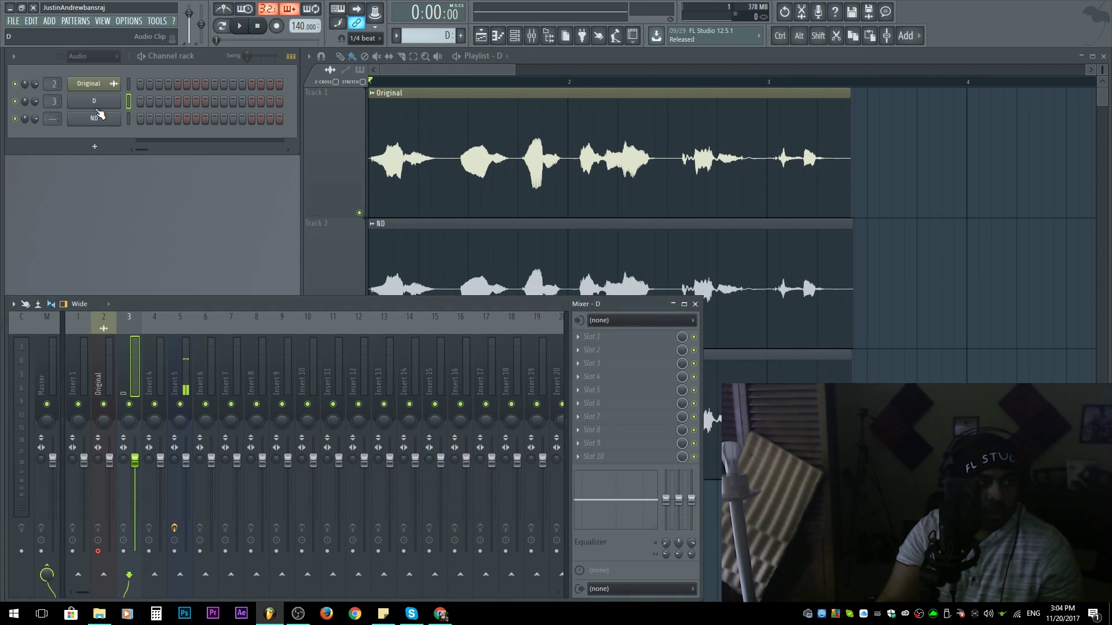
left_click(98, 113)
key("ctrl+l")
left_click(367, 174)
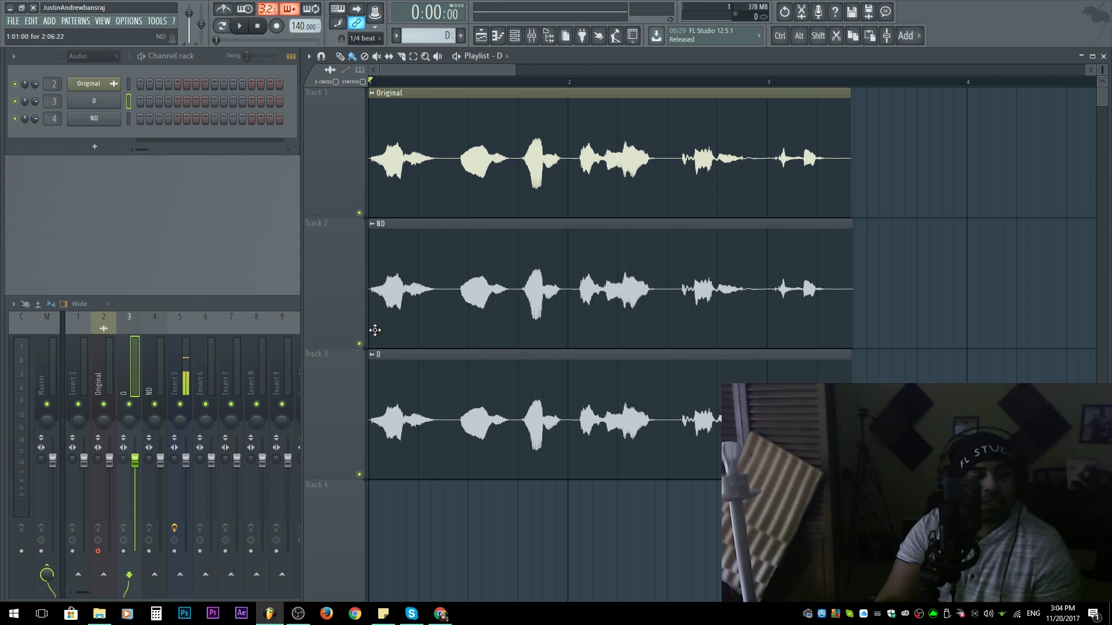
left_click(474, 409, "alt")
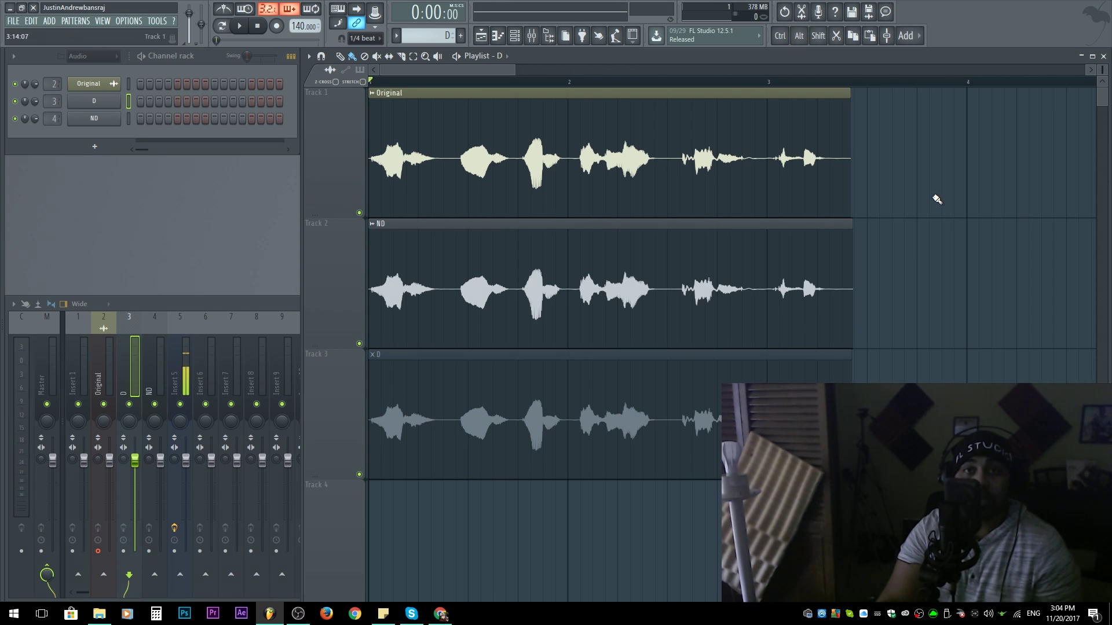
Invert the ND insert's polarity and play the tracks to hear the null test.
left_click(134, 362)
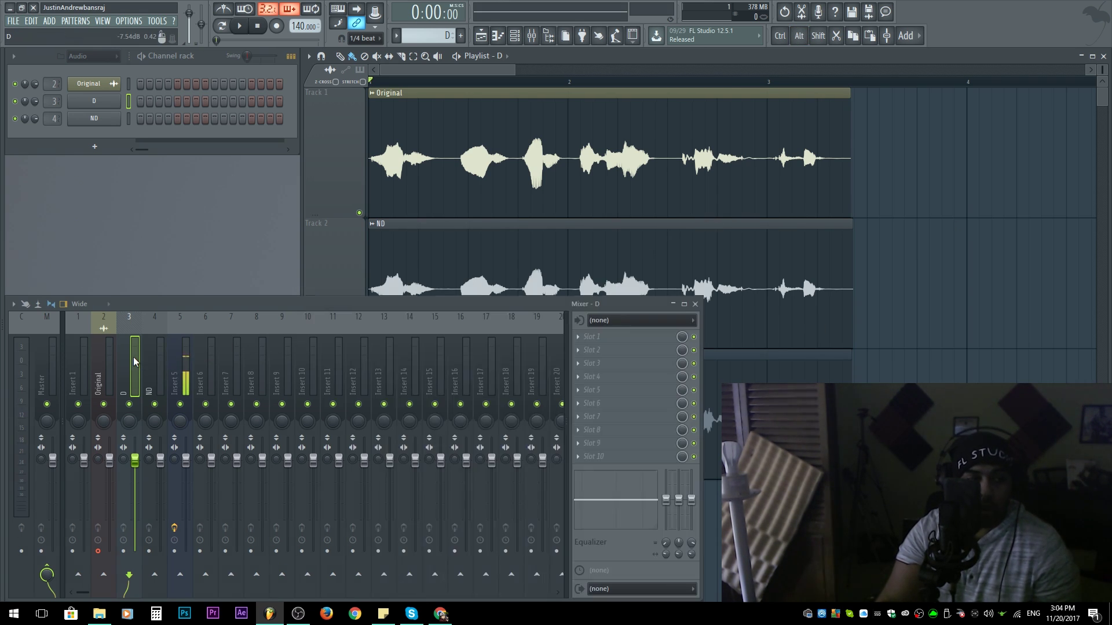
left_click(100, 381)
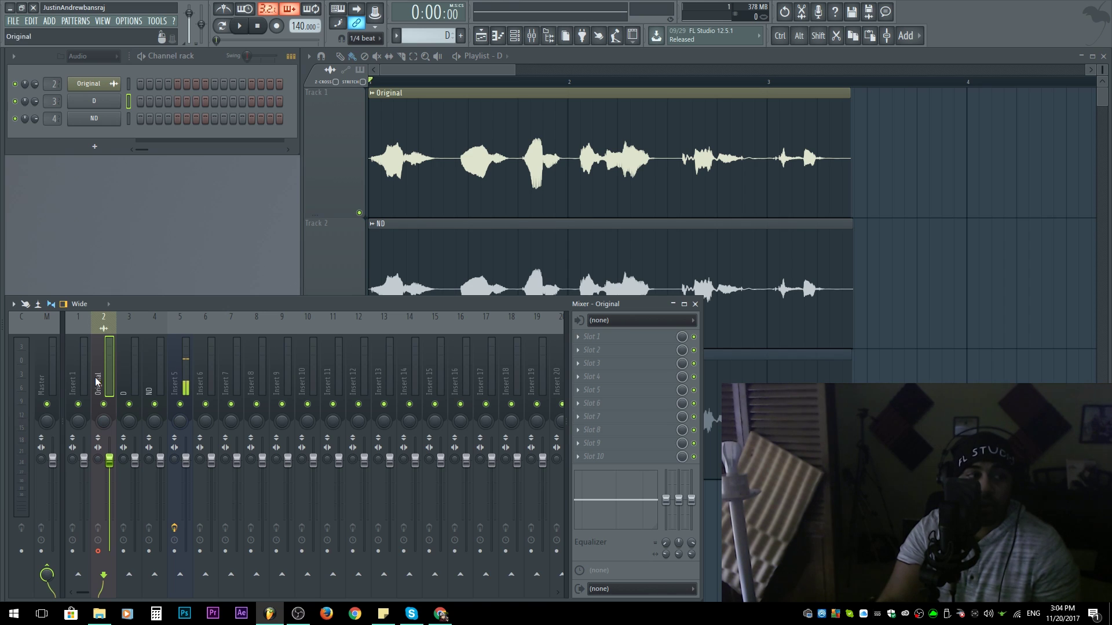
left_click(131, 379)
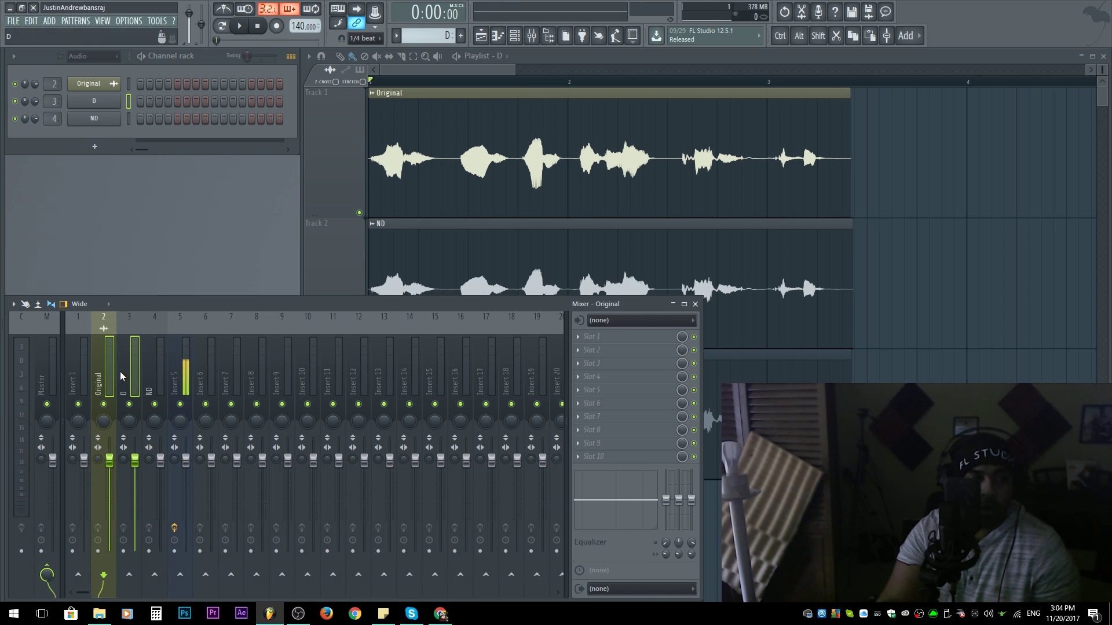
left_click(941, 244)
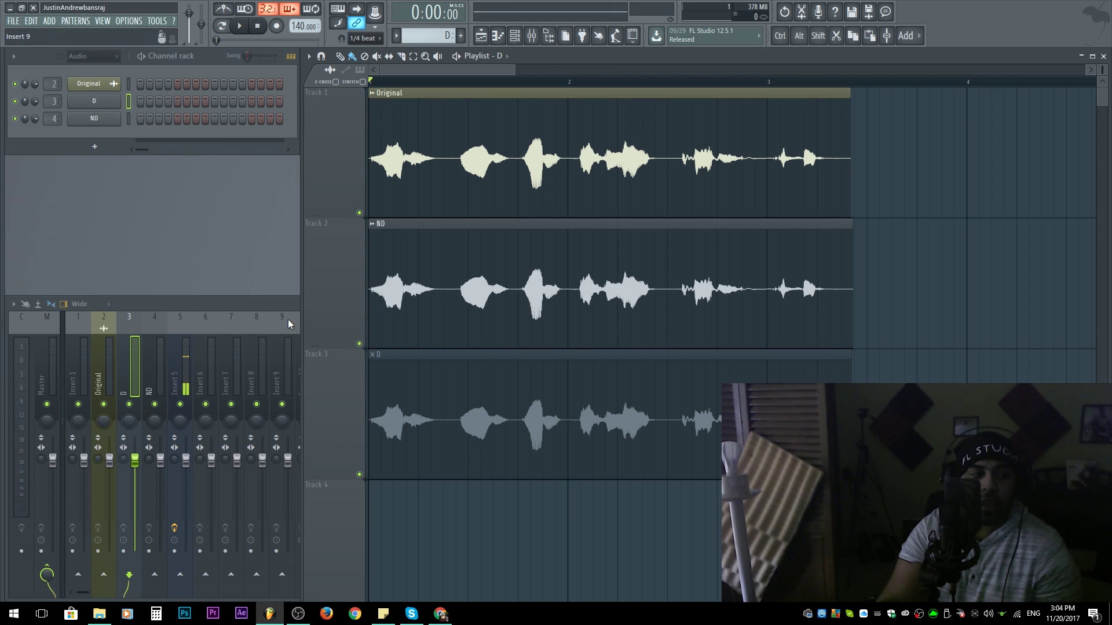
left_click(128, 437)
left_click(876, 217)
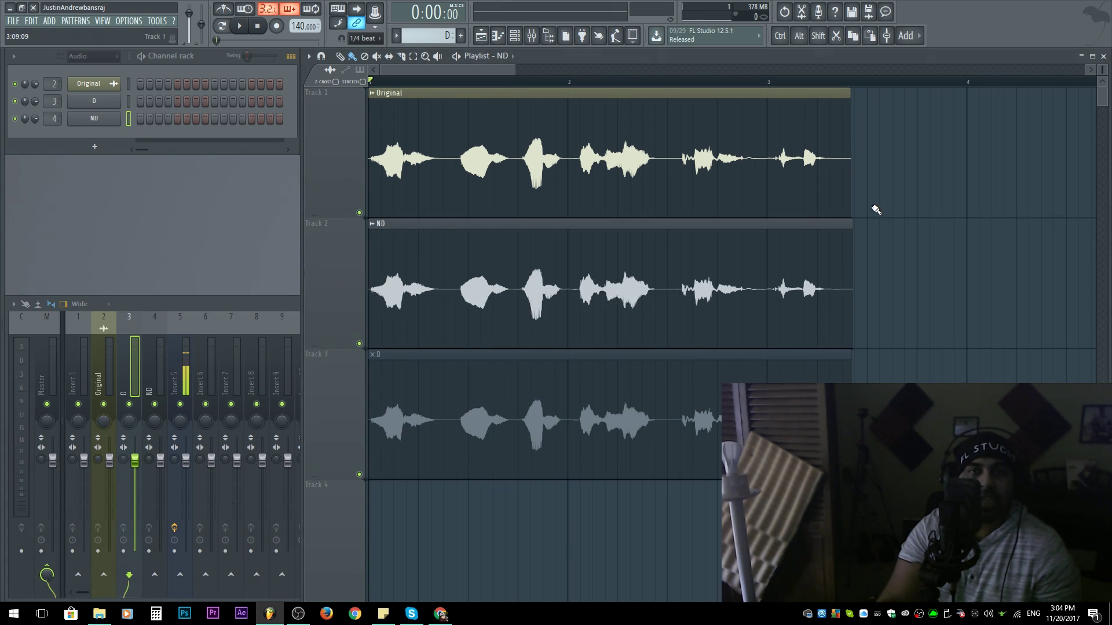
key("space")
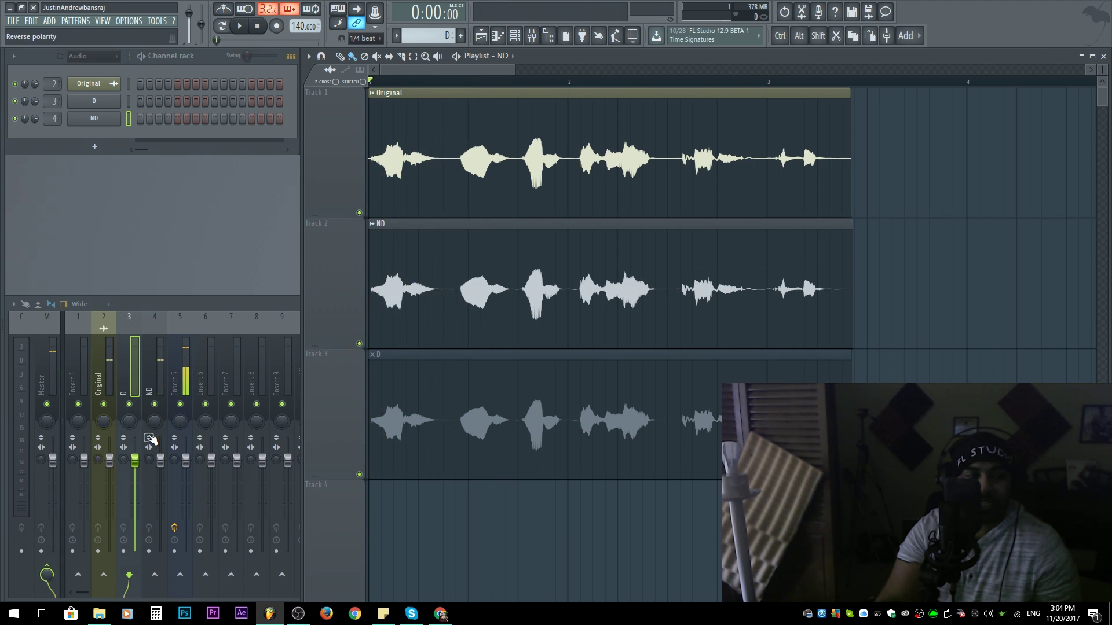
left_click(149, 438)
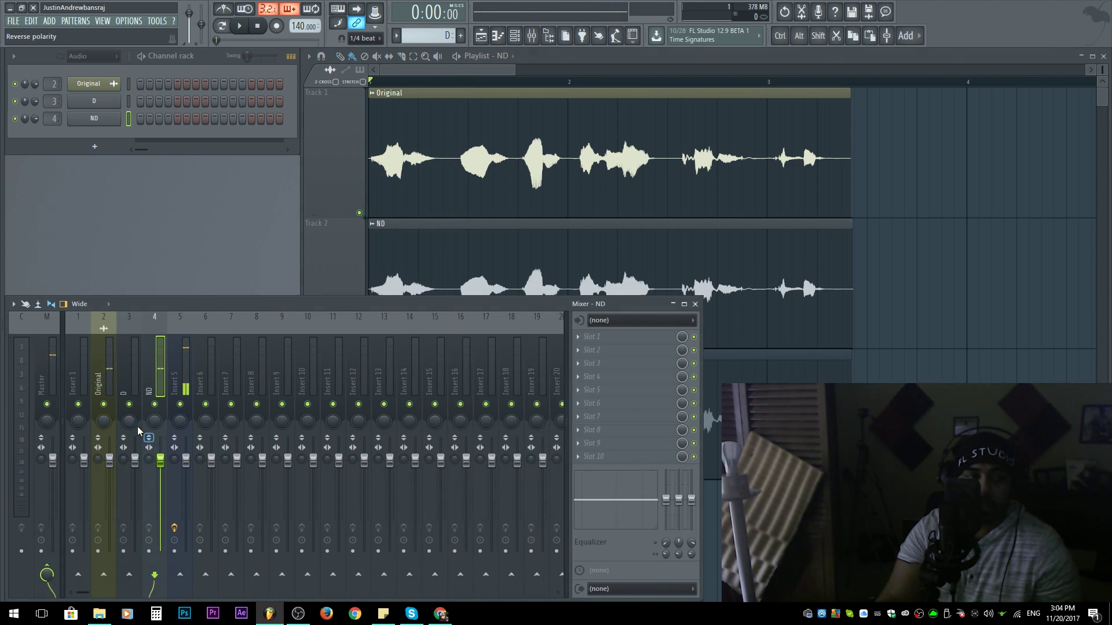
key("F5")
key("space")
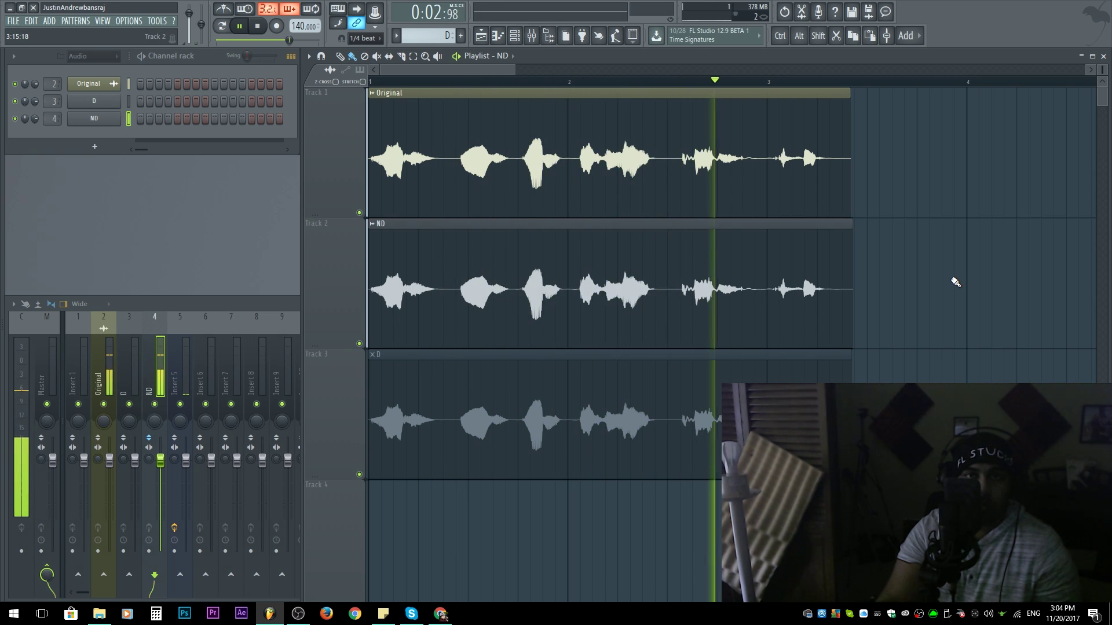
key("space")
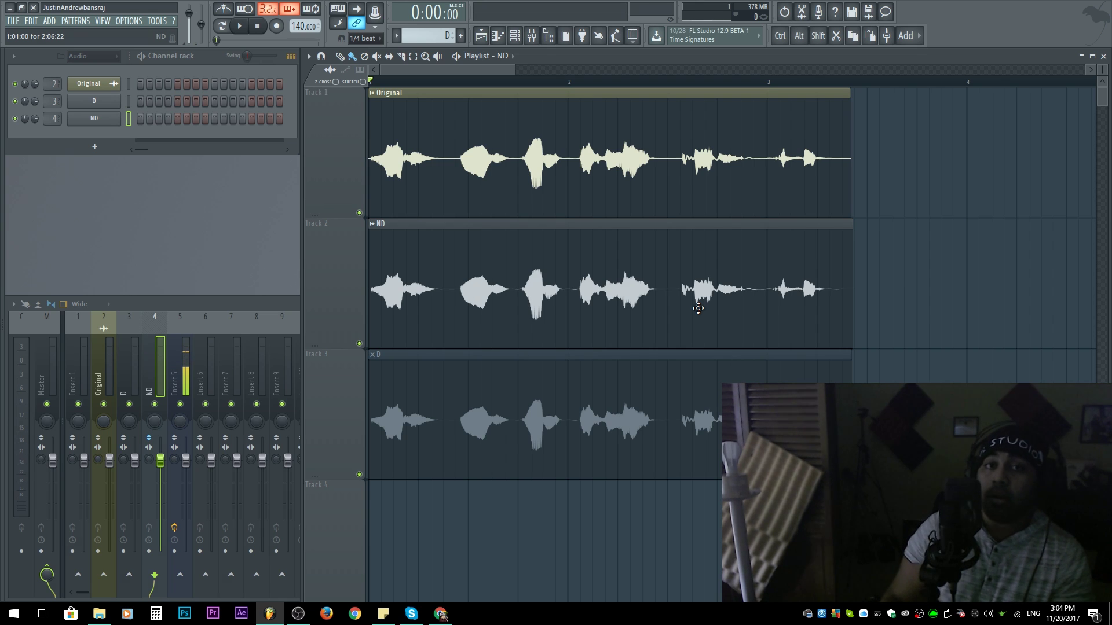
Load Edison into the first effect slot of the Master insert.
left_click(52, 353)
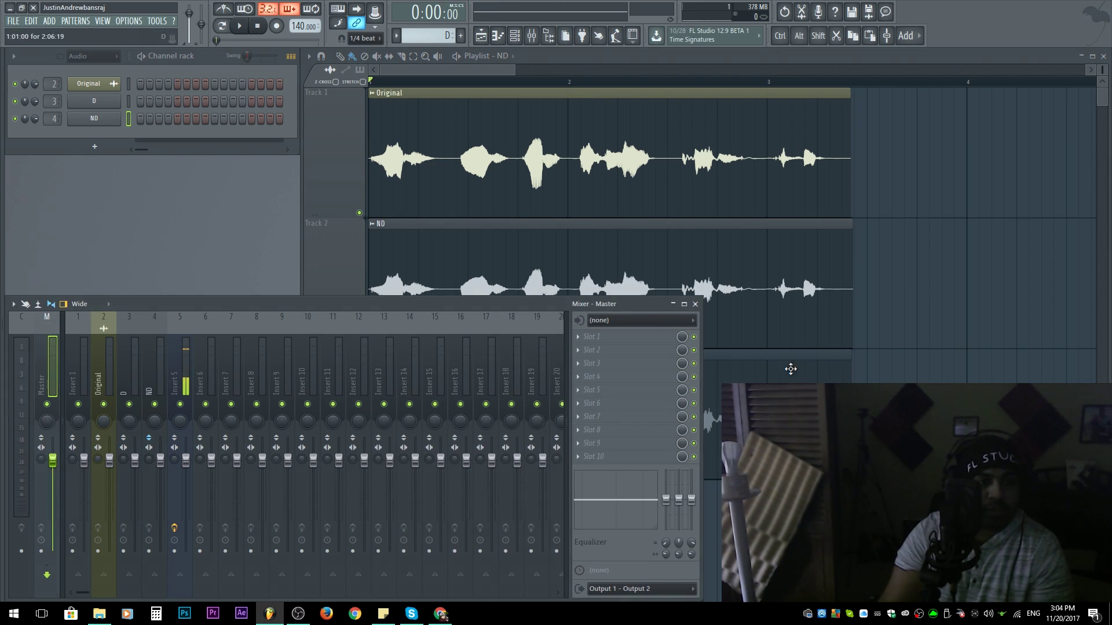
left_click(591, 343)
left_click(940, 21)
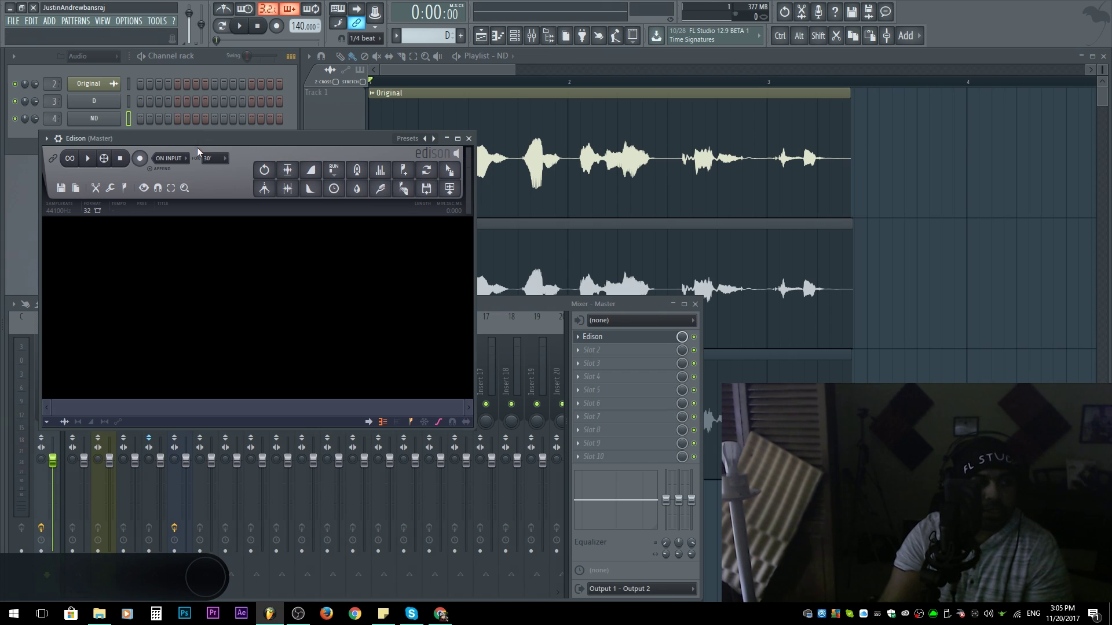
Set Edison to ON PLAY and record the Master output during song playback.
left_click(171, 158)
left_click(171, 203)
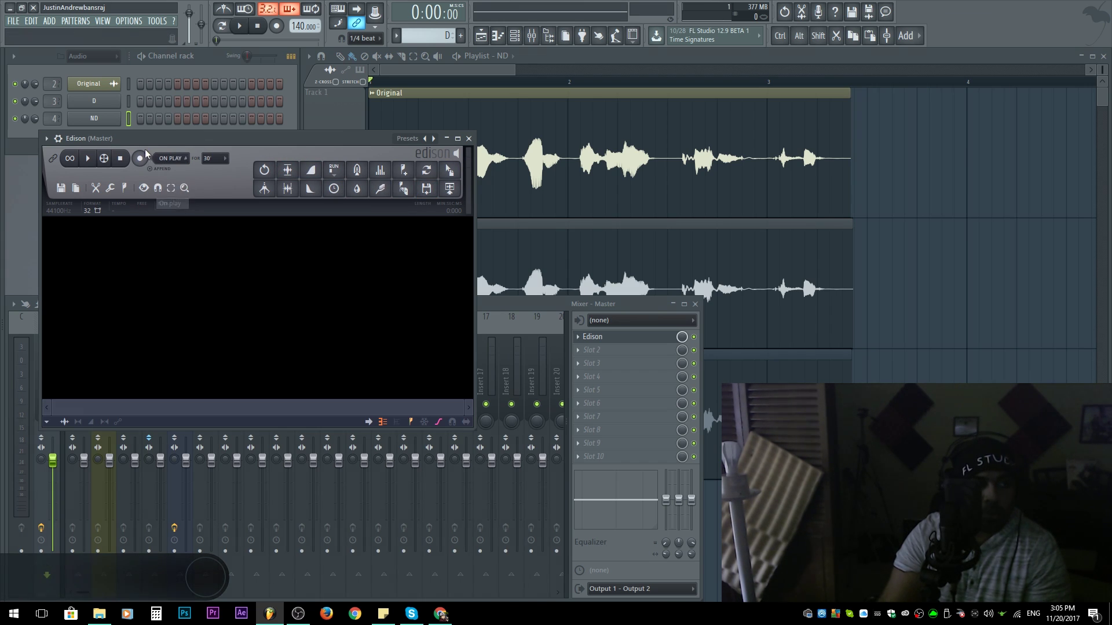
left_click(141, 160)
left_click(241, 26)
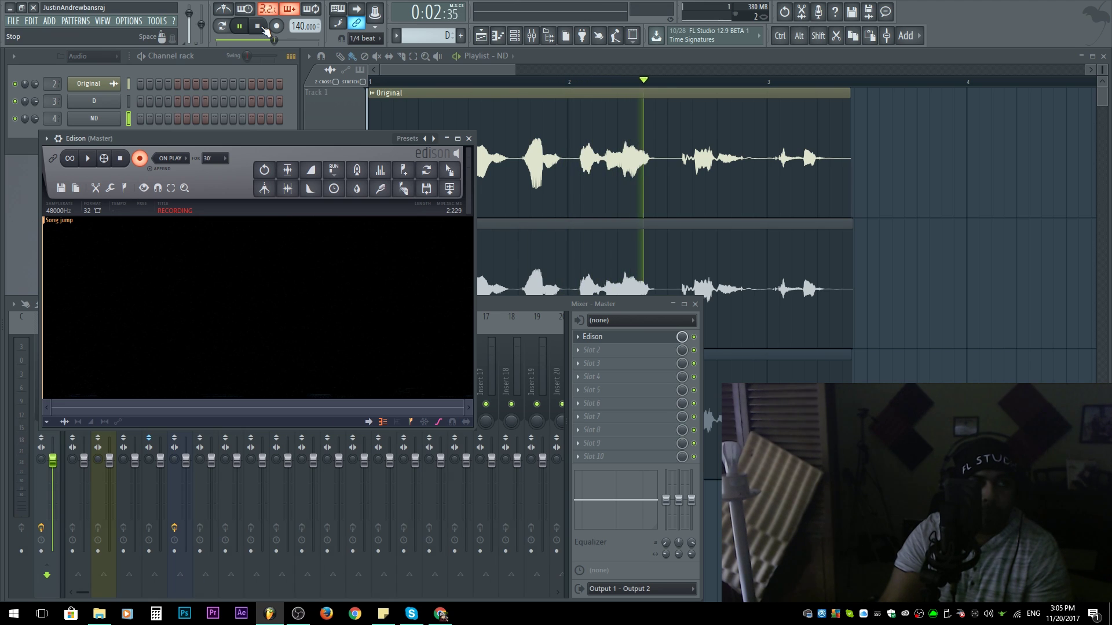
left_click(263, 27)
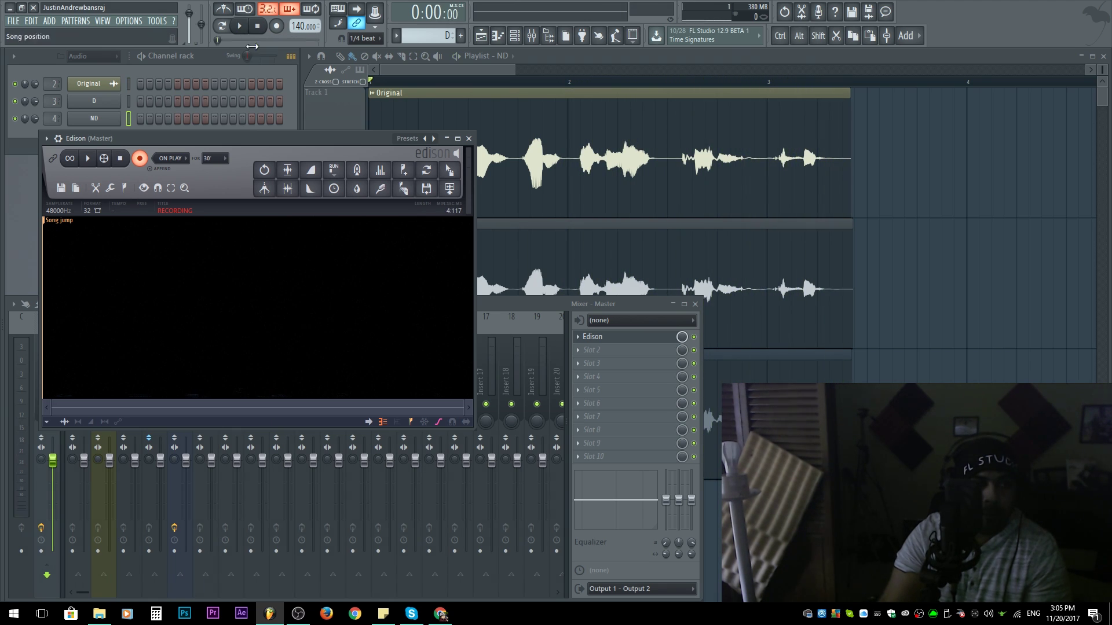
left_click(141, 158)
left_click(246, 326)
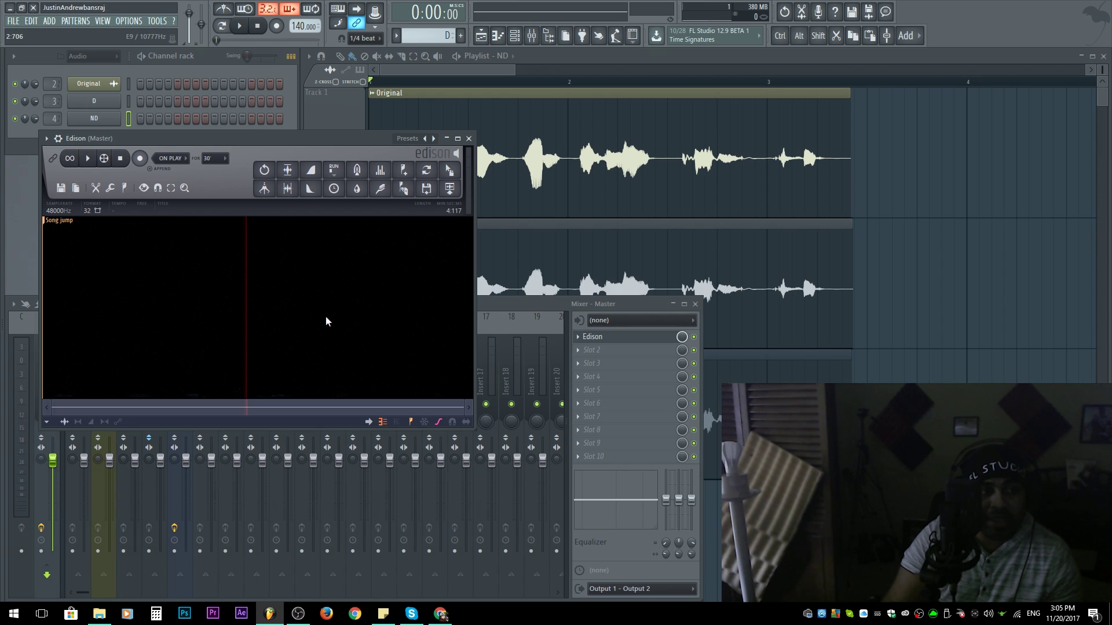
Inspect and play back the 4.117-second capture in Edison.
left_click_drag(314, 334, 154, 329)
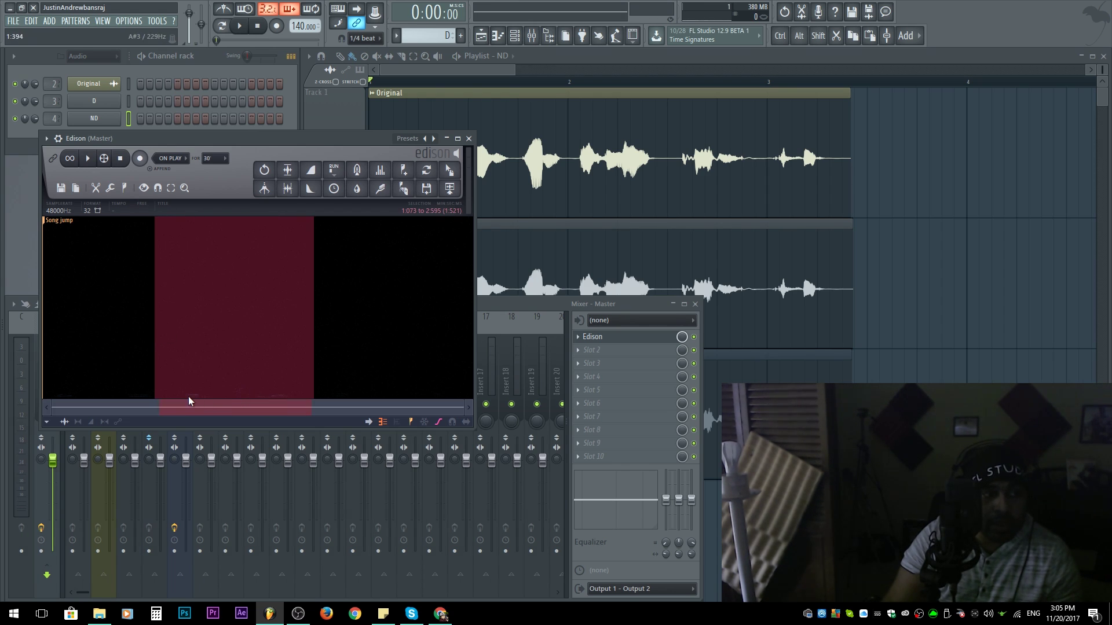
scroll(179, 335, "up", 5)
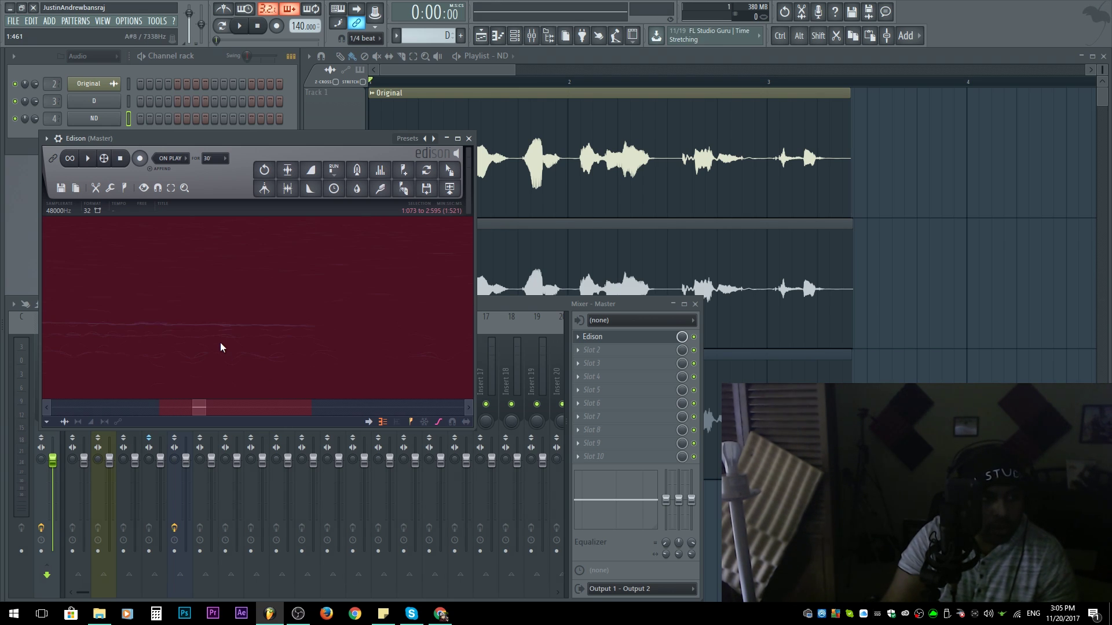
scroll(185, 353, "down", 4)
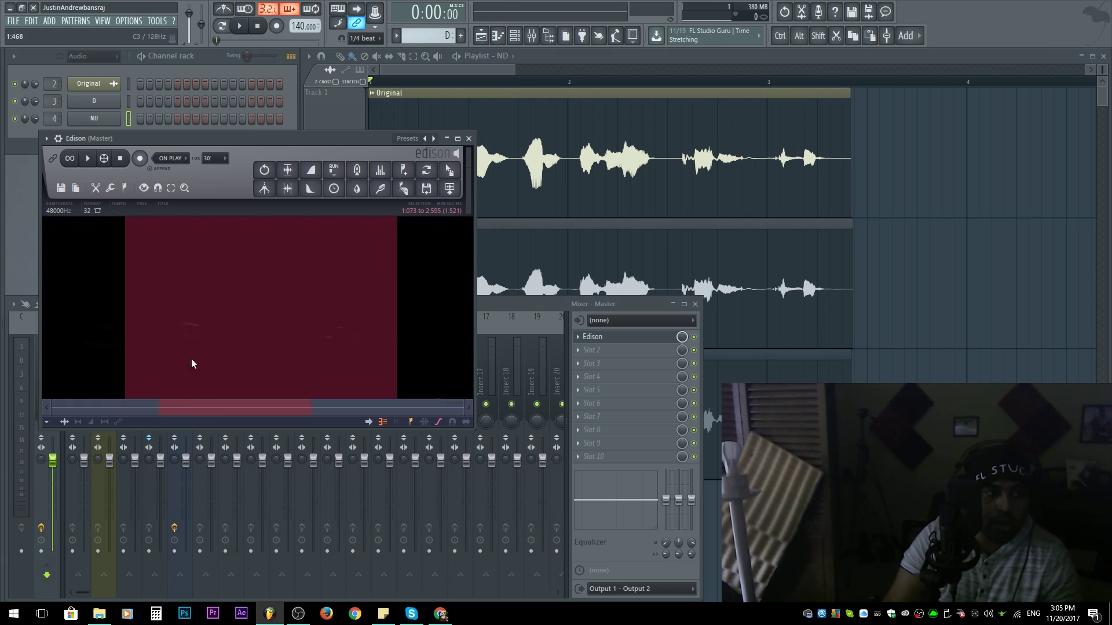
left_click(194, 310)
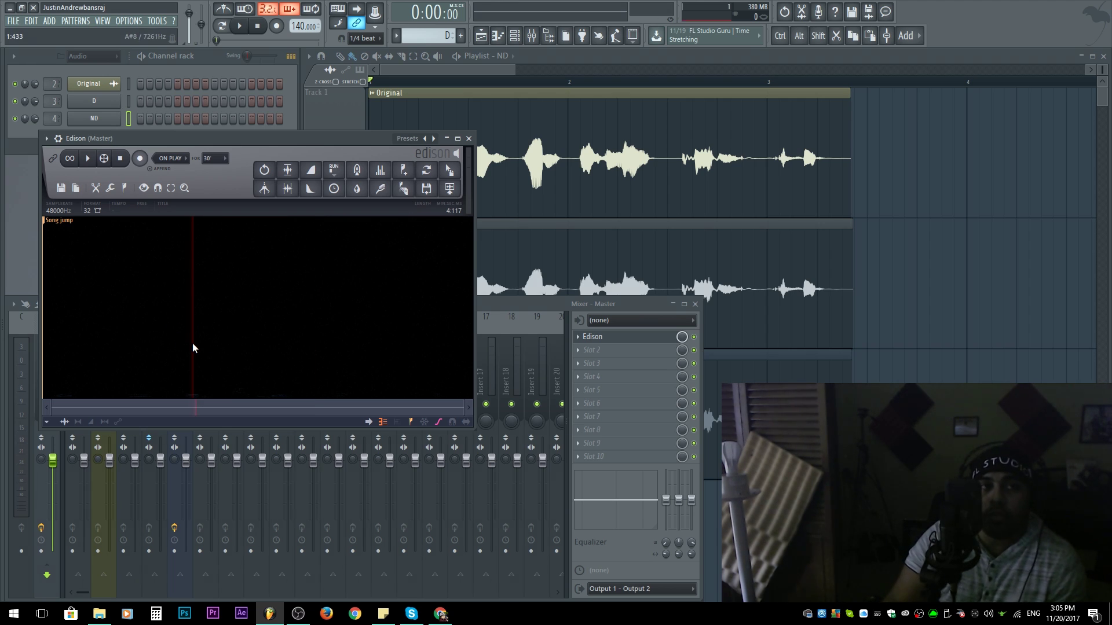
key("space")
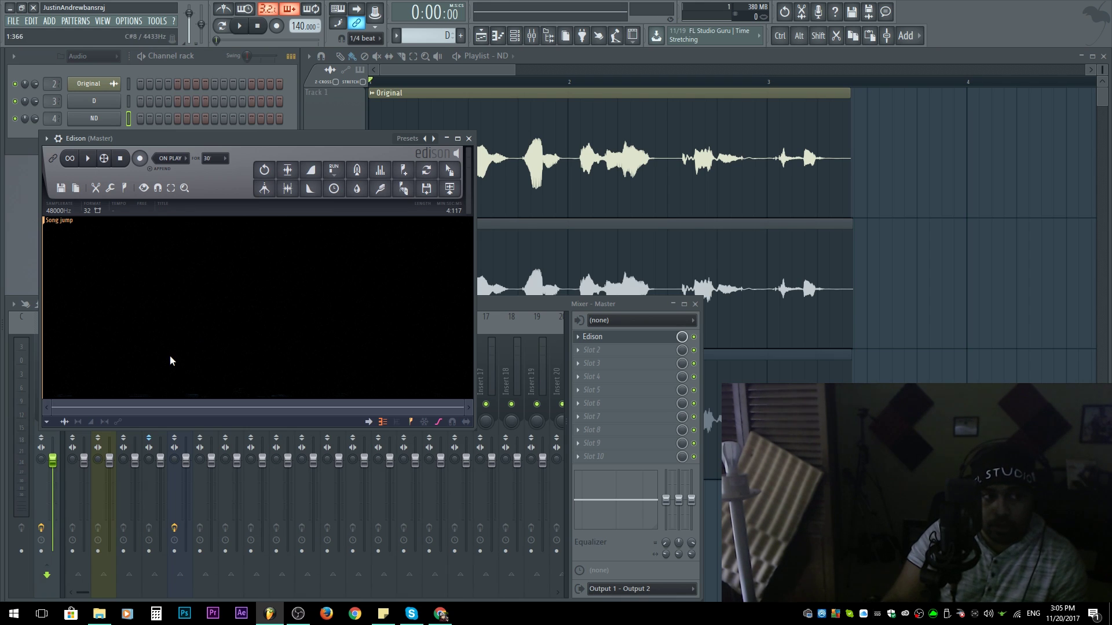
left_click_drag(314, 140, 342, 155)
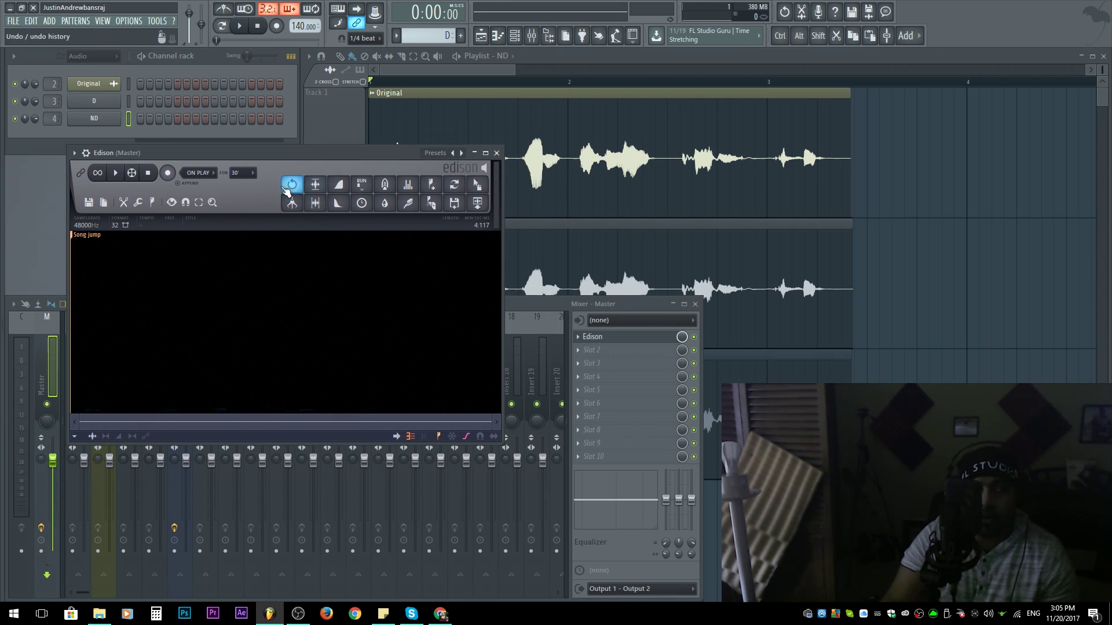
Normalize the capture, lower Master to about -6.9dB, and place it on Track 4.
left_click(318, 186)
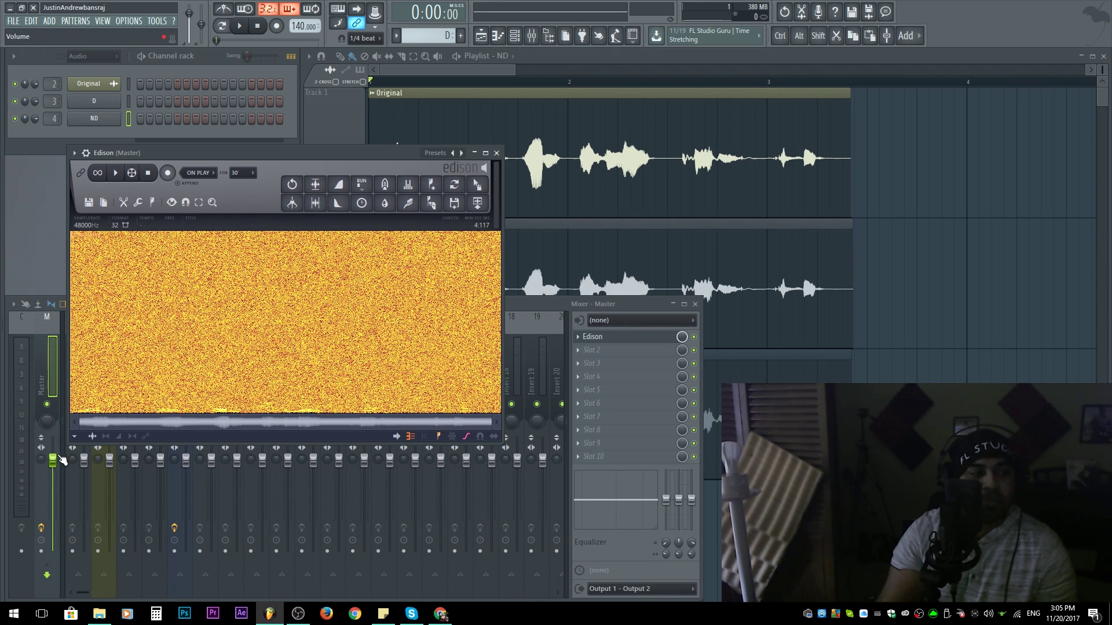
left_click_drag(53, 460, 53, 486)
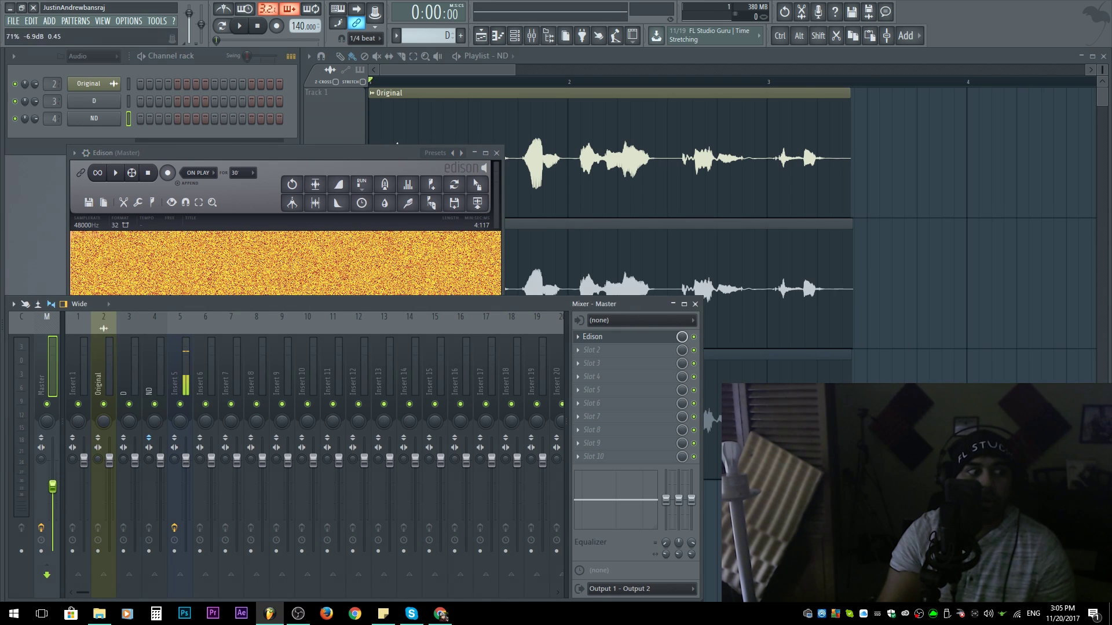
left_click(317, 164)
key("space")
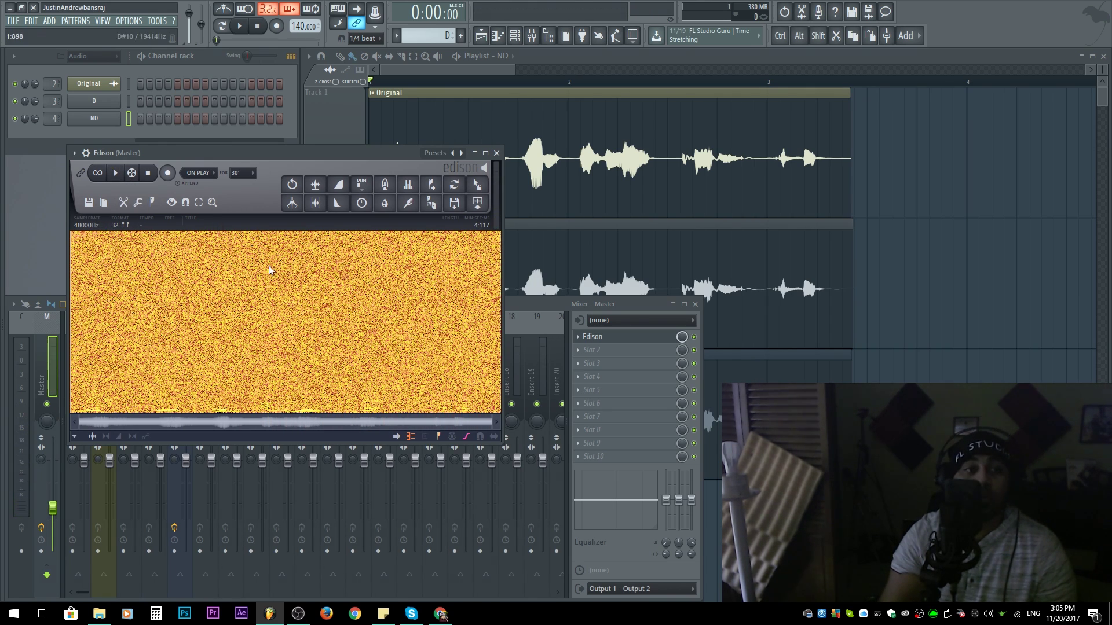
left_click_drag(477, 184, 454, 509)
Rename the Track 4 noise clip's channel to 'ND Dist' and close its settings.
scroll(447, 334, "down", 2)
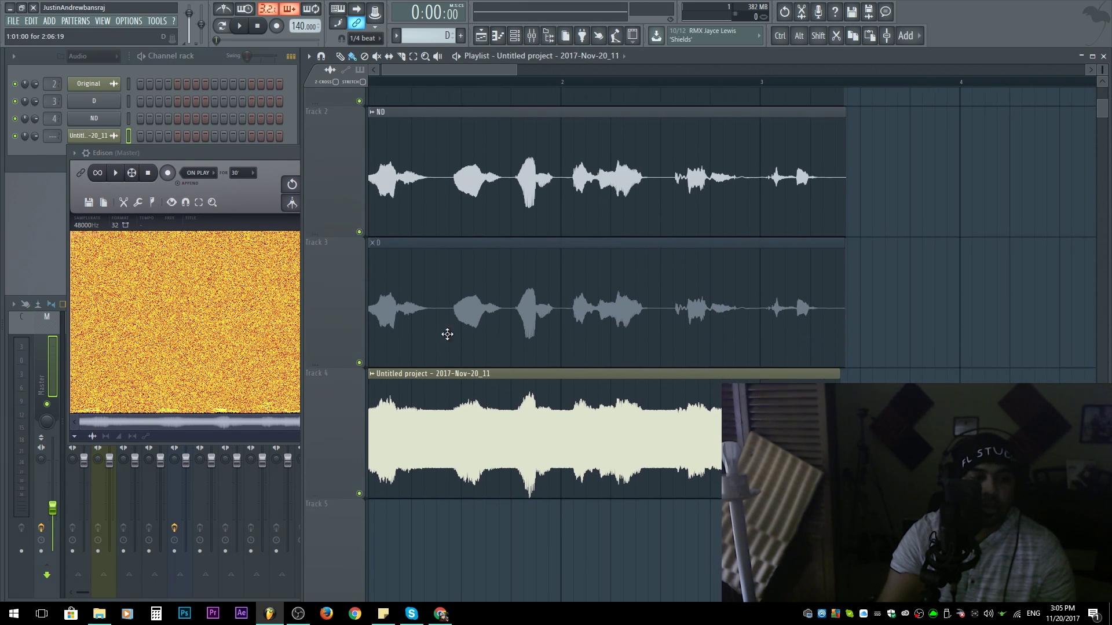
scroll(457, 399, "down", 2)
double_click(471, 388)
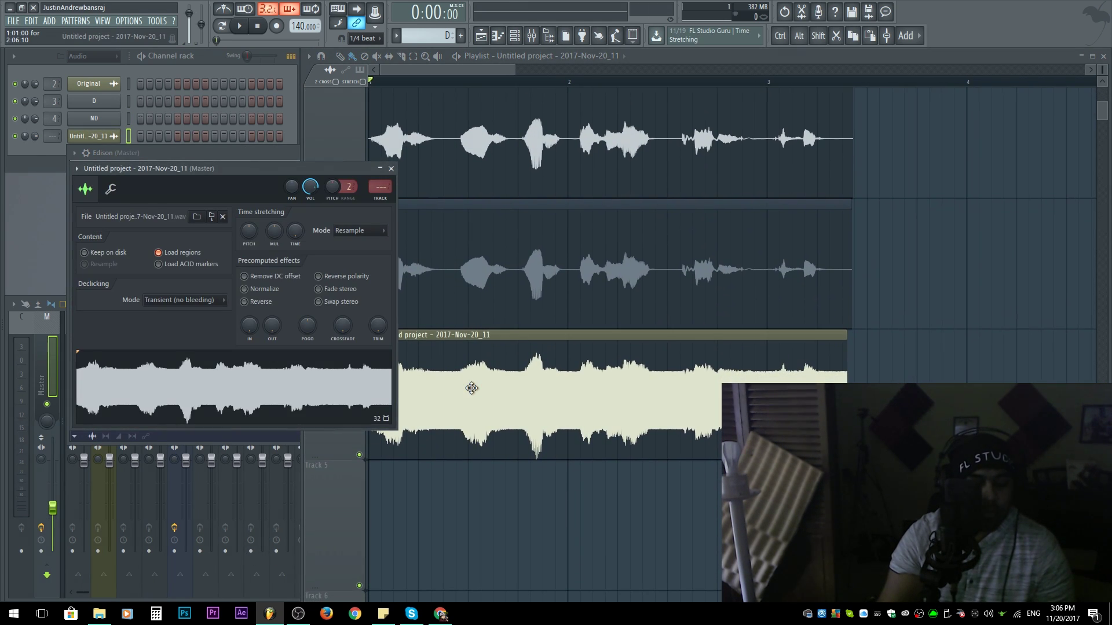
key("F2")
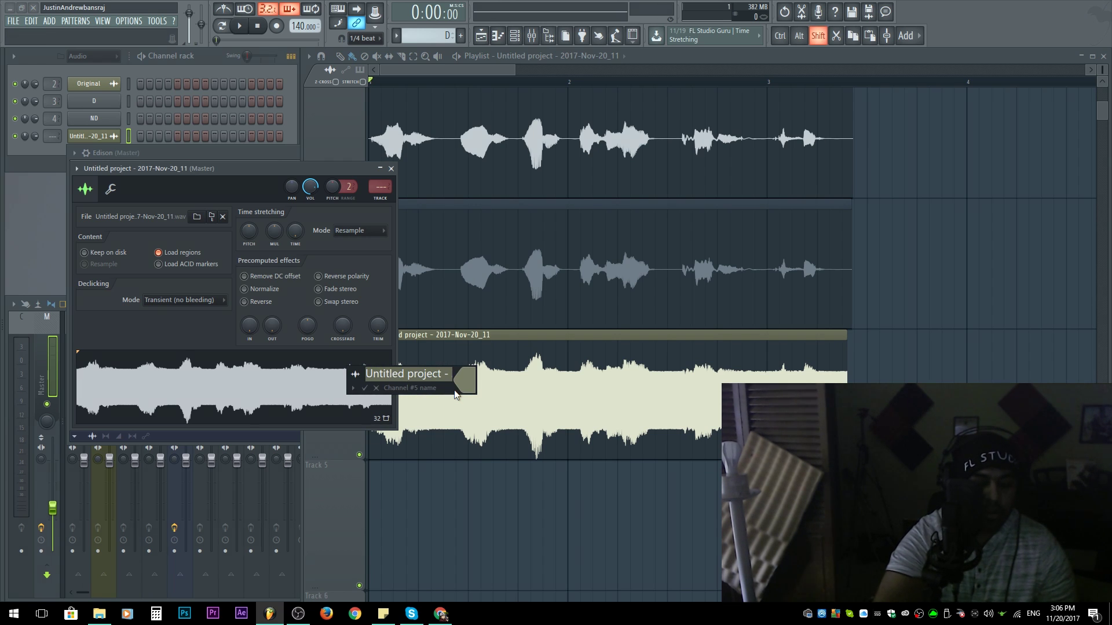
type("N")
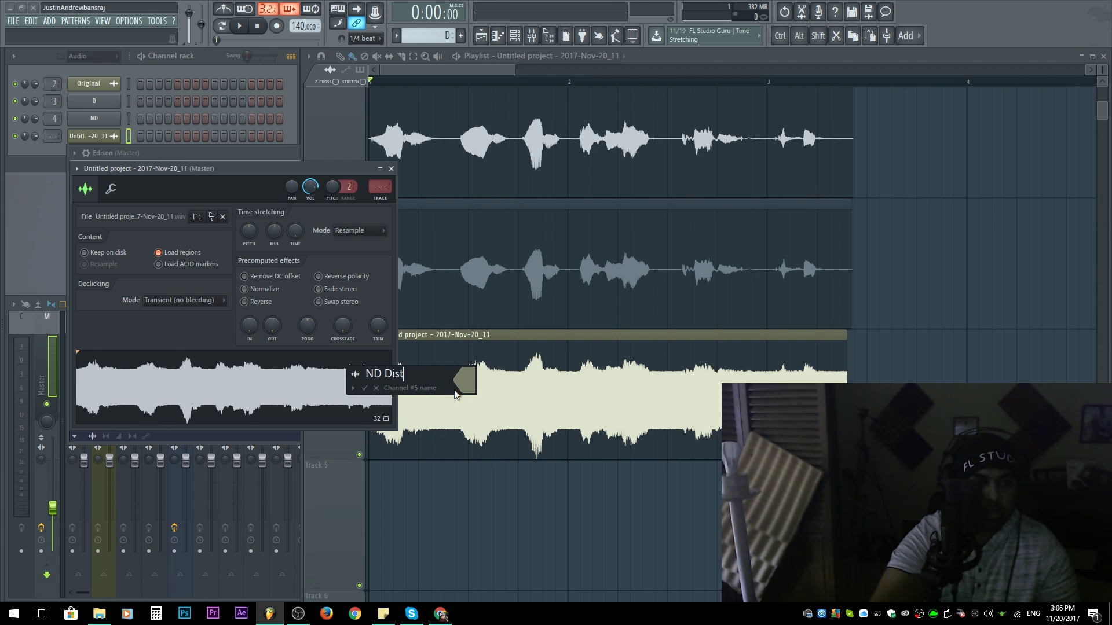
type("D Dist")
key("Return")
left_click(390, 169)
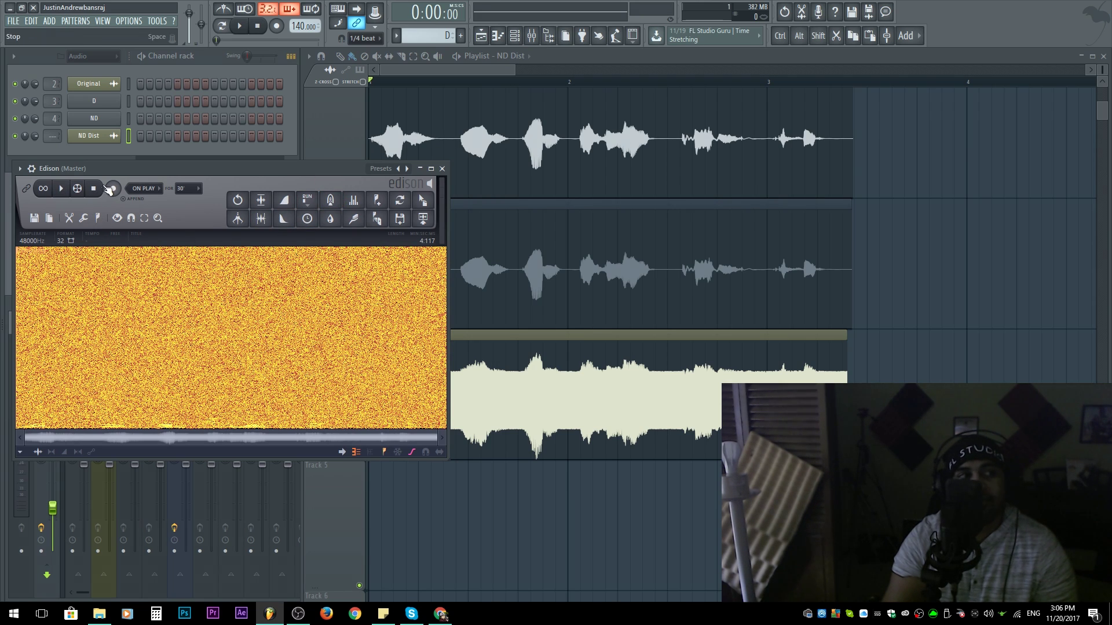
Erase Edison's captured audio and select the D channel's mixer insert.
key("ctrl+a")
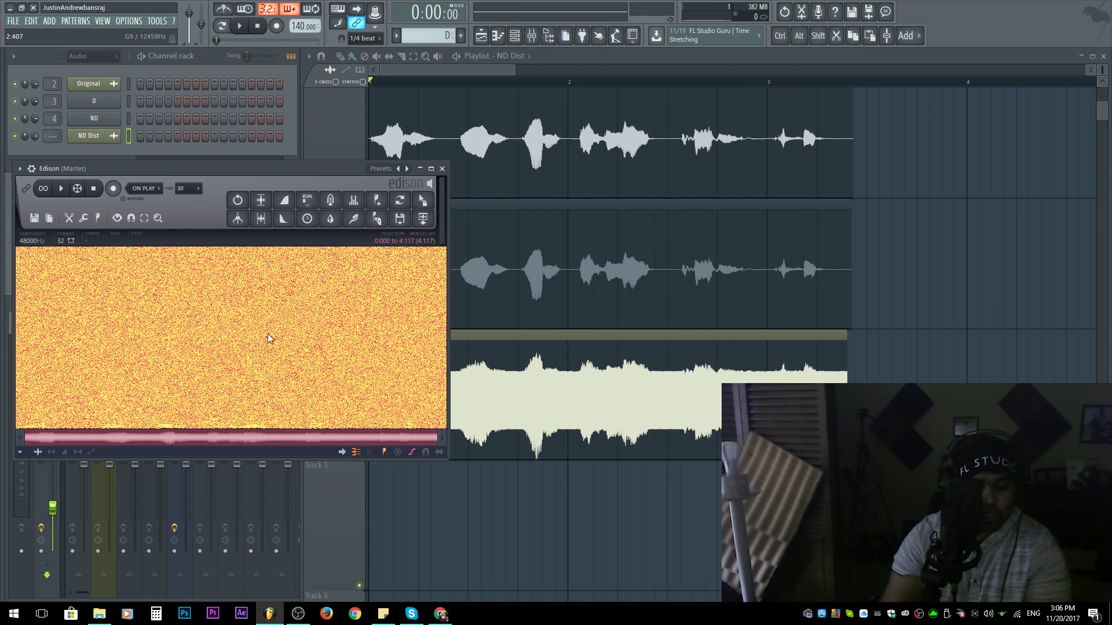
key("Delete")
left_click(799, 243)
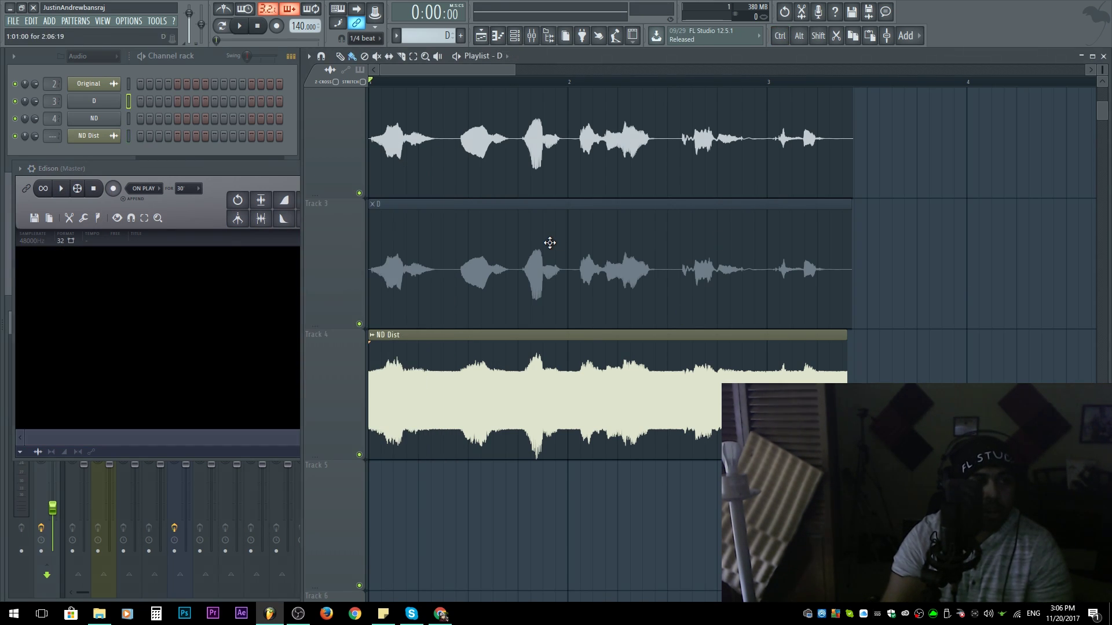
double_click(550, 242)
key("Escape")
key("F9")
left_click(152, 394)
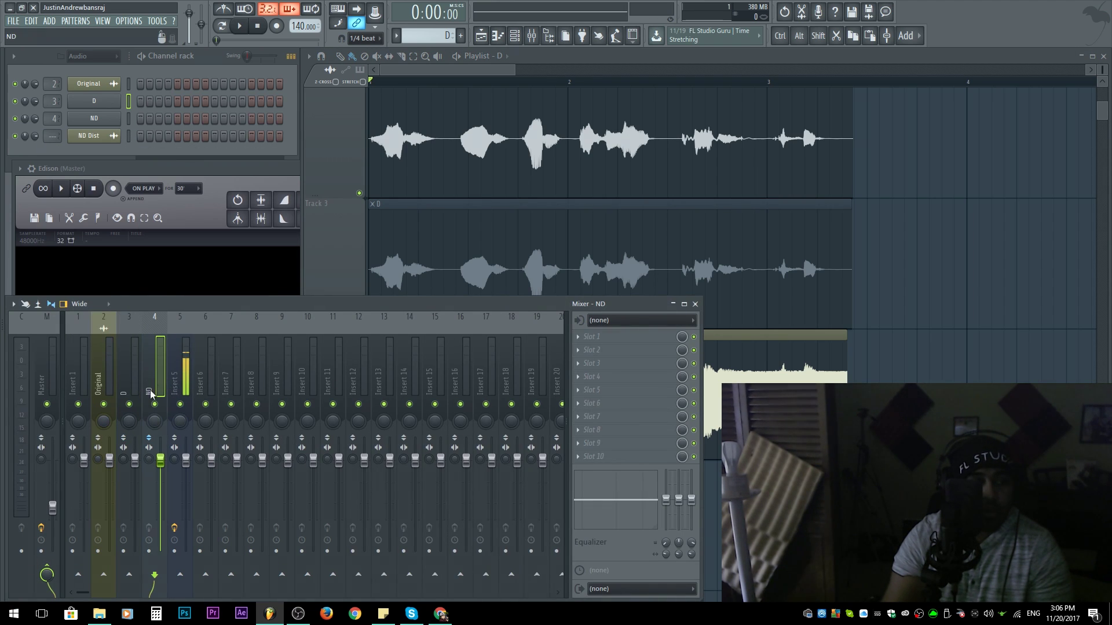
left_click(125, 441)
Unmute the D clip, mute the ND and ND Dist clips, and play the null test.
scroll(1008, 238, "up", 2)
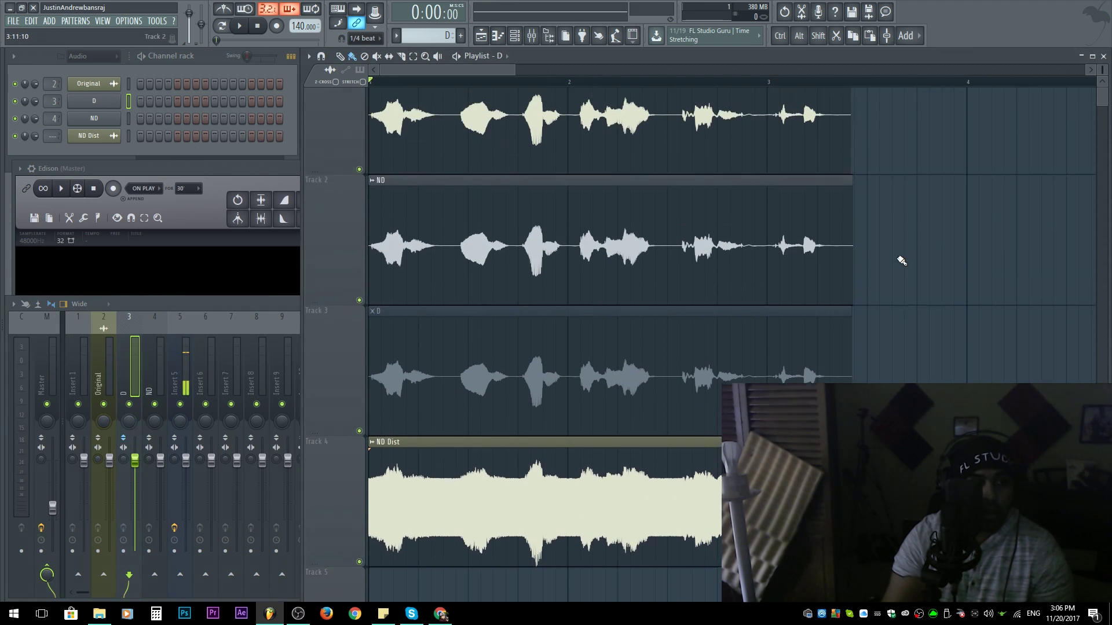
scroll(902, 261, "up", 1)
left_click(598, 353, "alt")
left_click(597, 304, "alt")
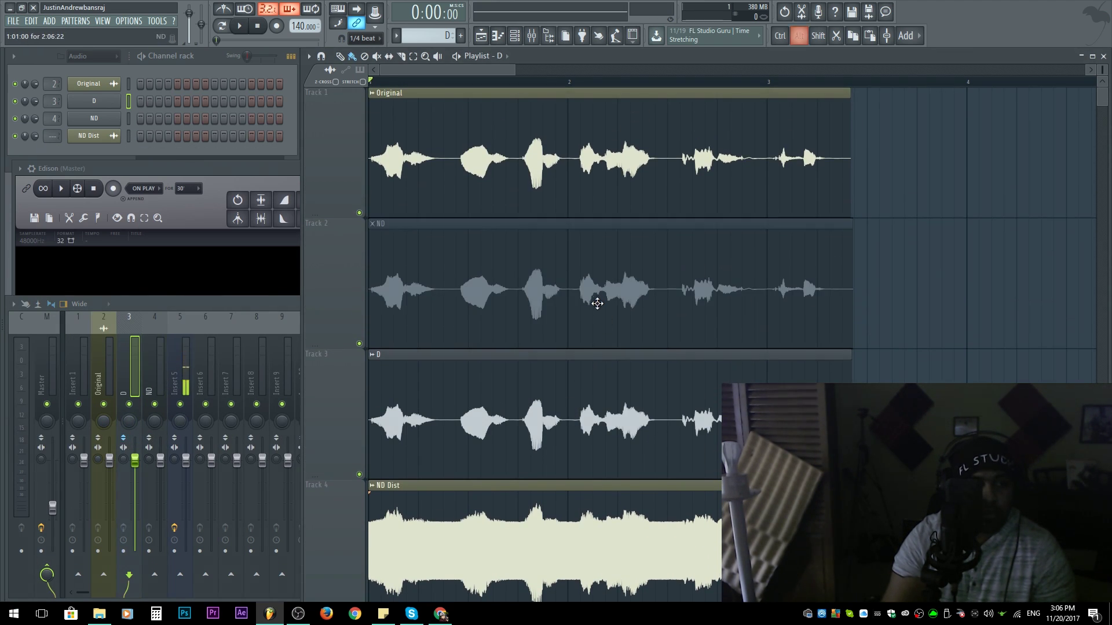
left_click(492, 527, "alt")
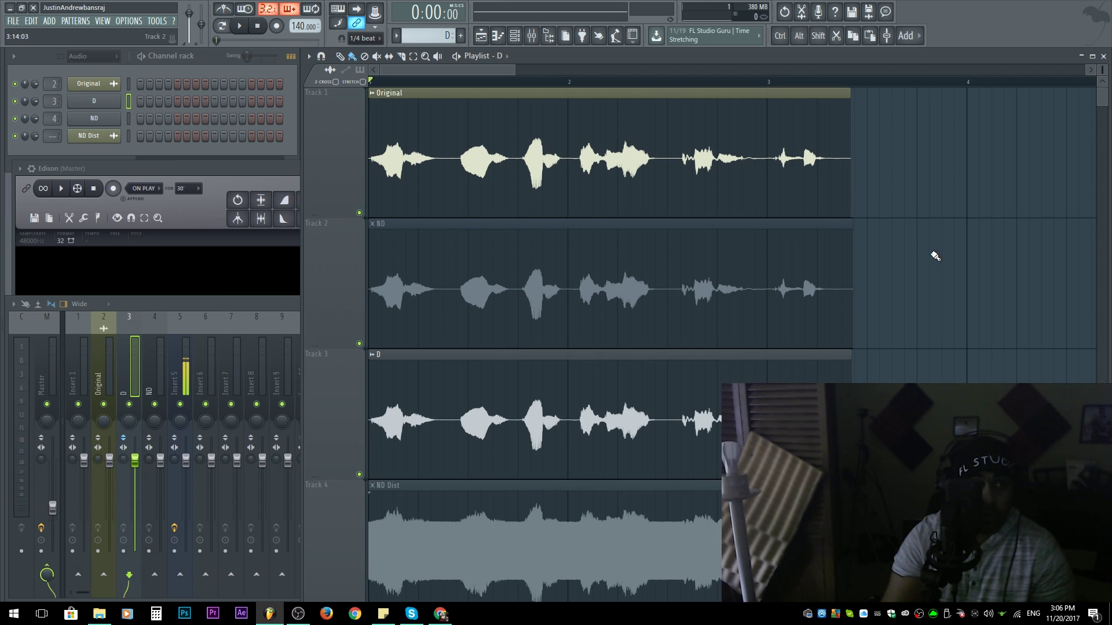
key("space")
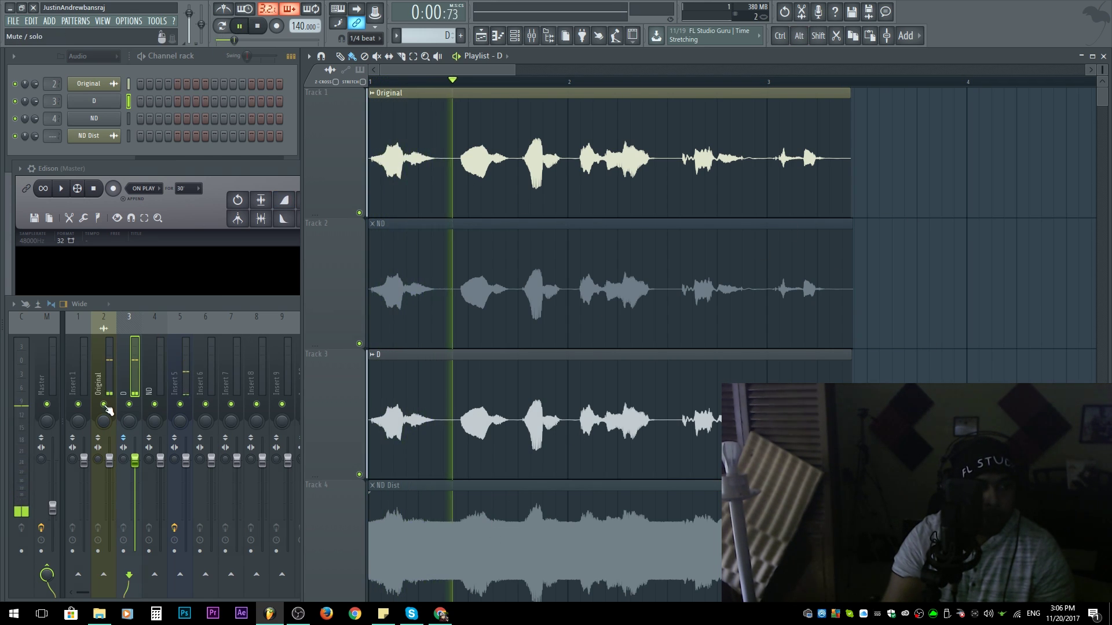
left_click(43, 371)
key("space")
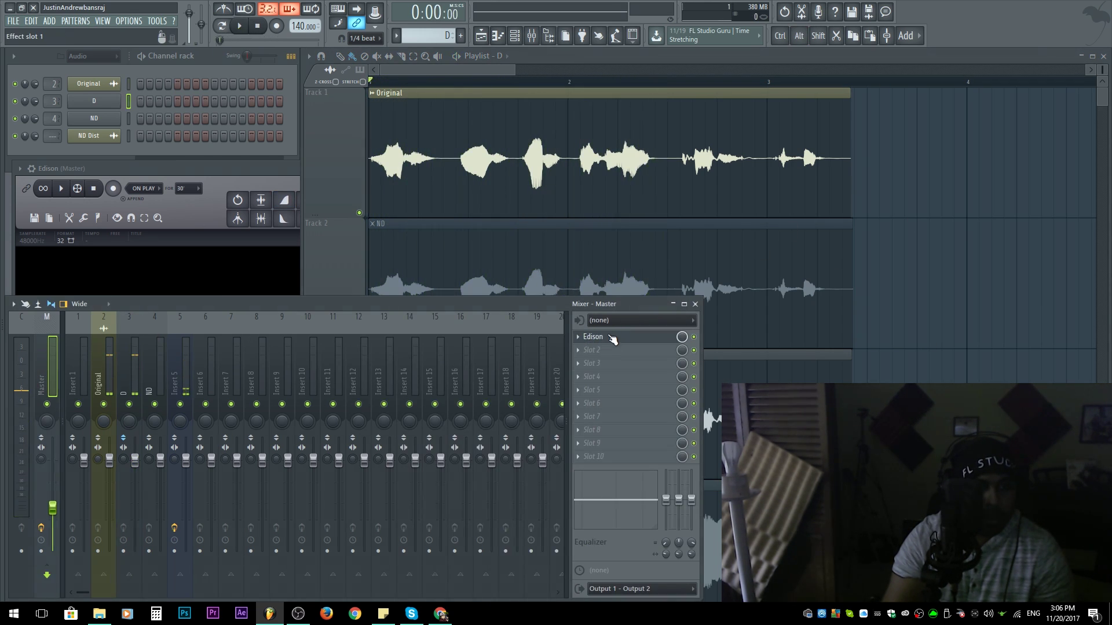
Arm Edison on the Master and capture about 4.17 seconds of song playback.
left_click(612, 337)
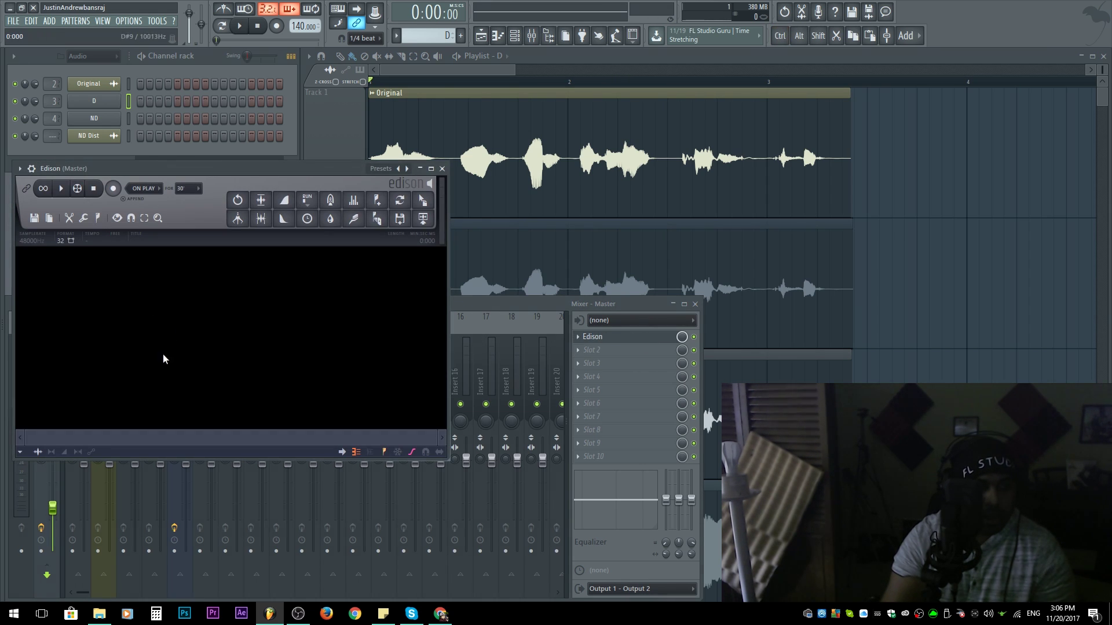
key("ctrl+o")
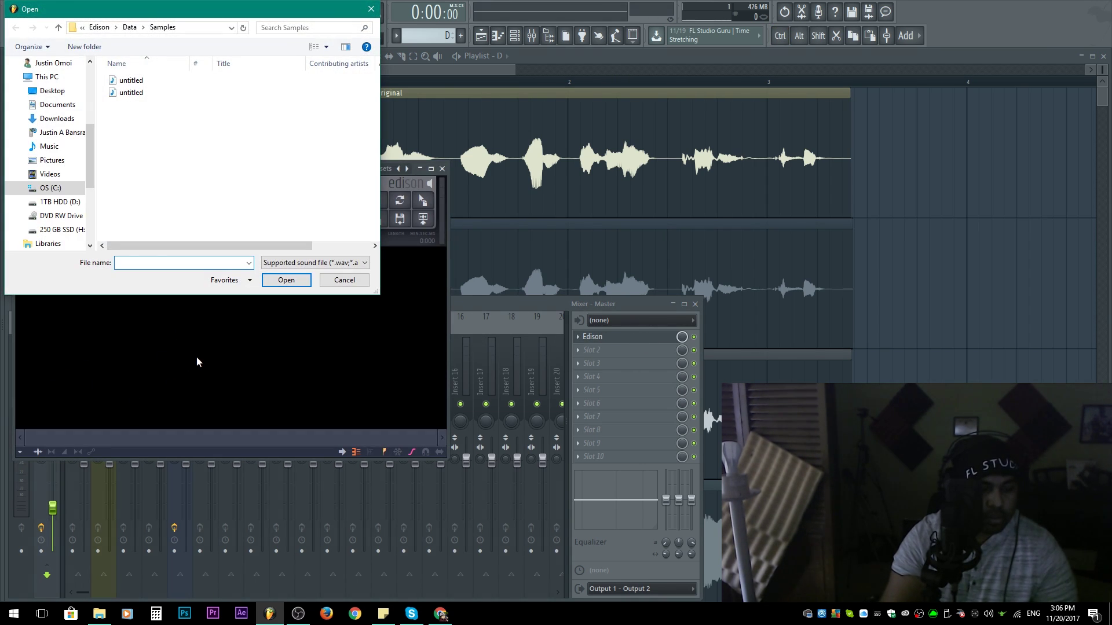
key("Escape")
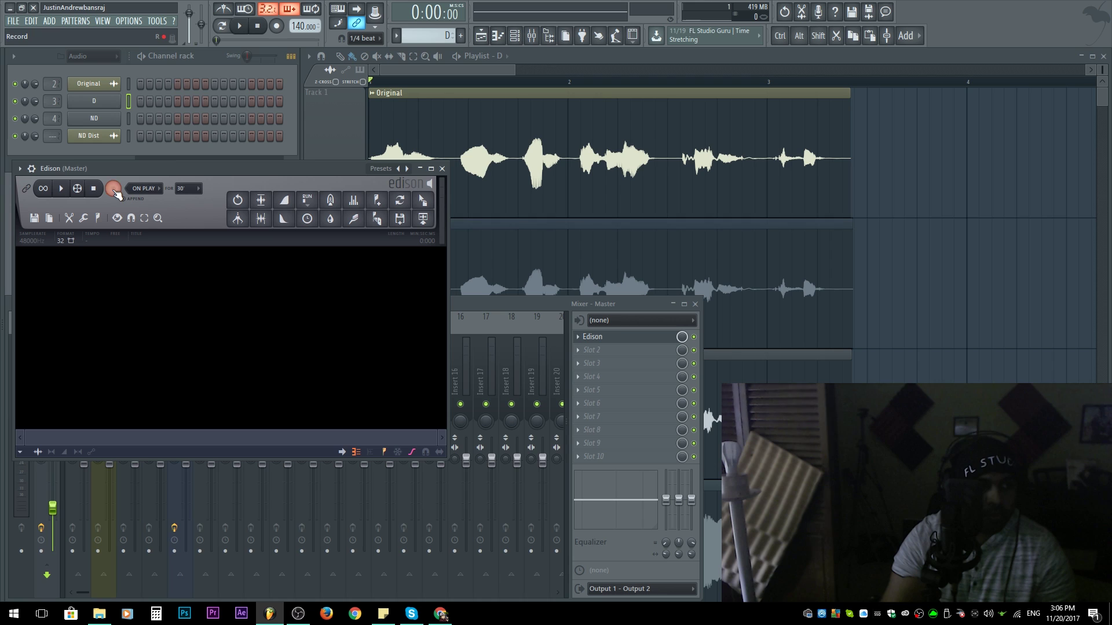
left_click(114, 190)
left_click(239, 25)
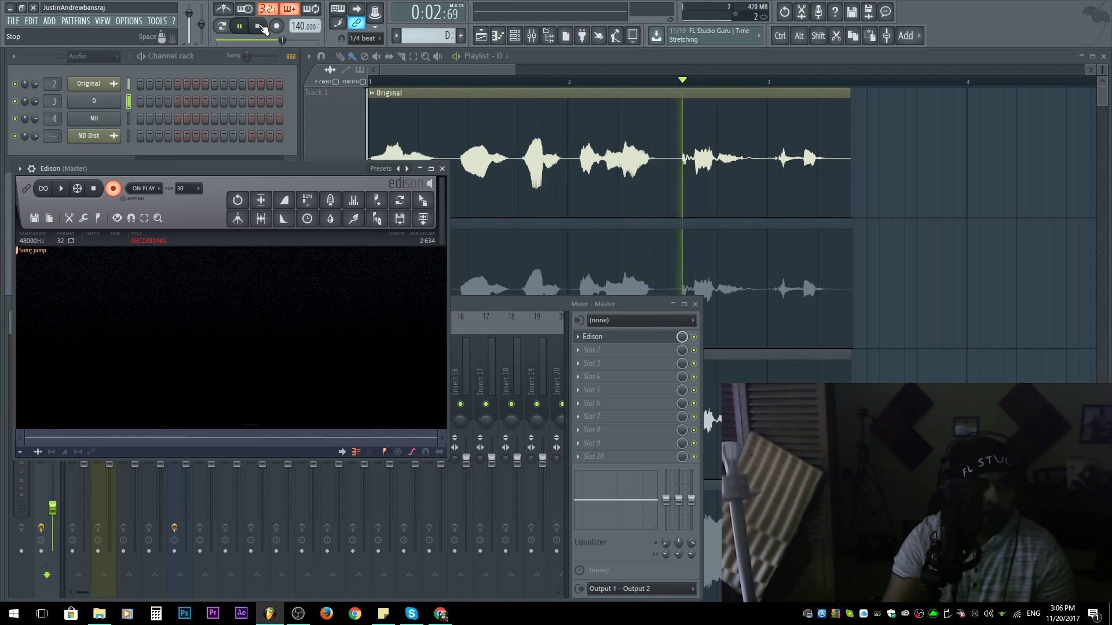
left_click(259, 26)
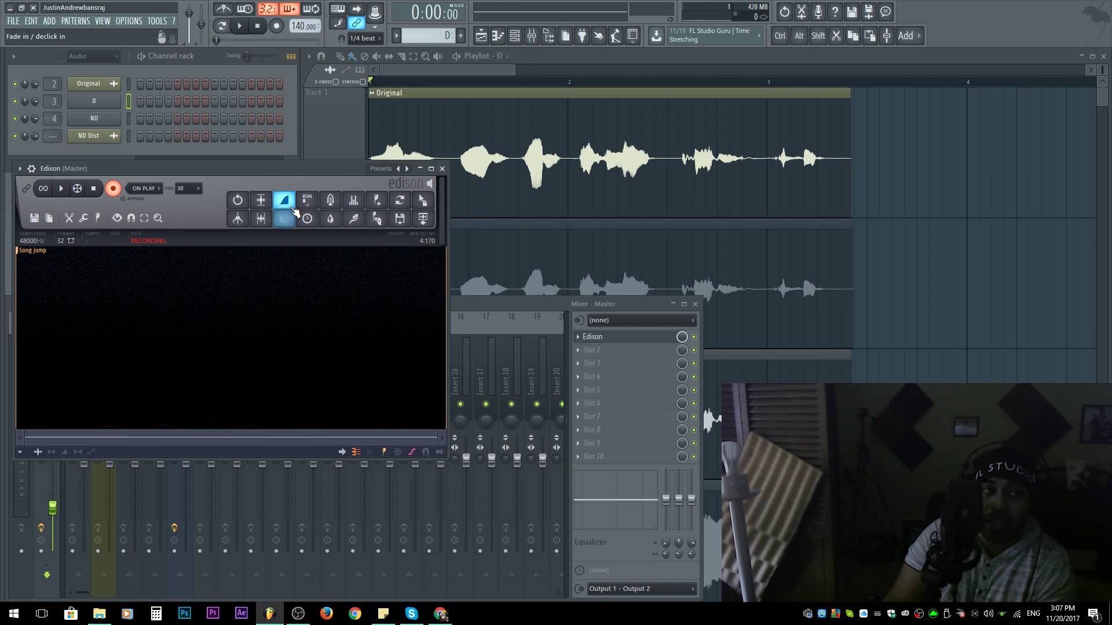
Normalize the Edison noise capture and audition it to reveal the bright spectrogram.
left_click(262, 201)
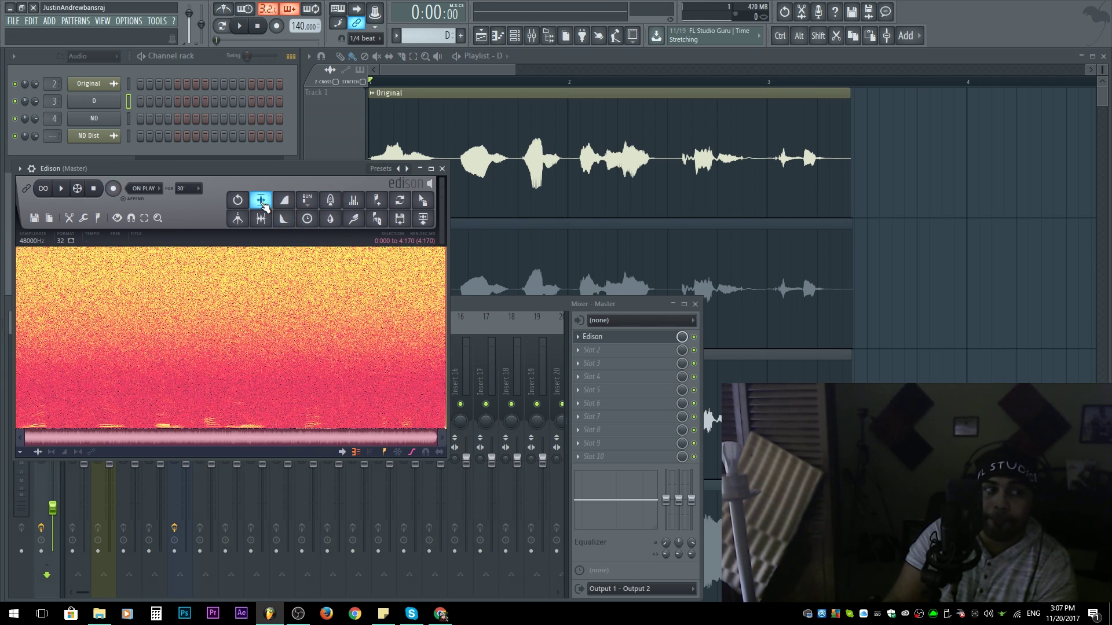
left_click(51, 527)
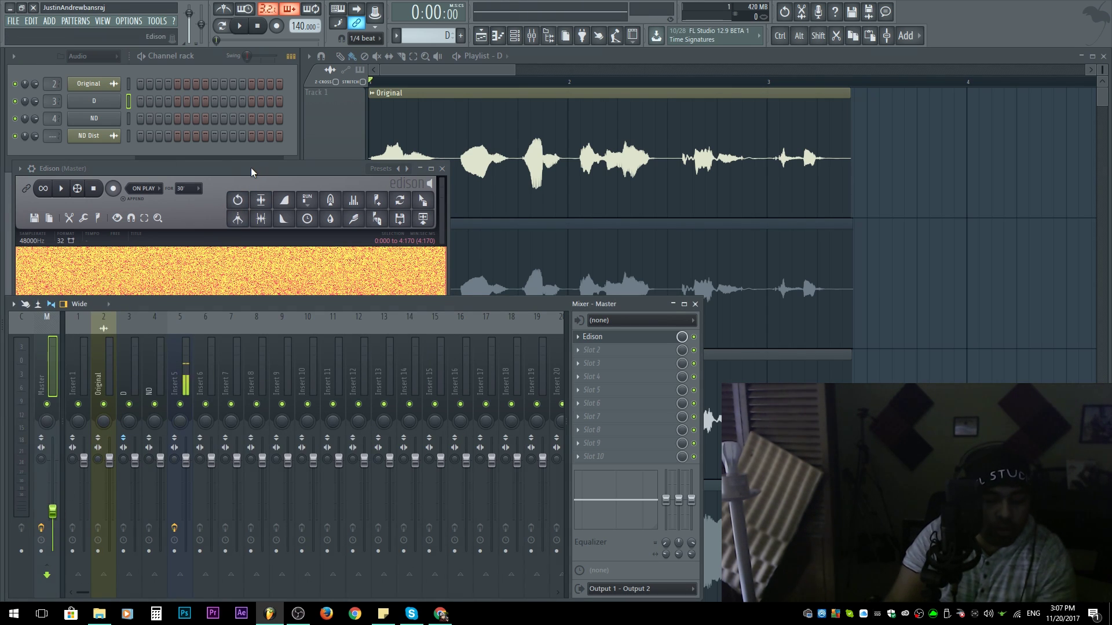
left_click(239, 200)
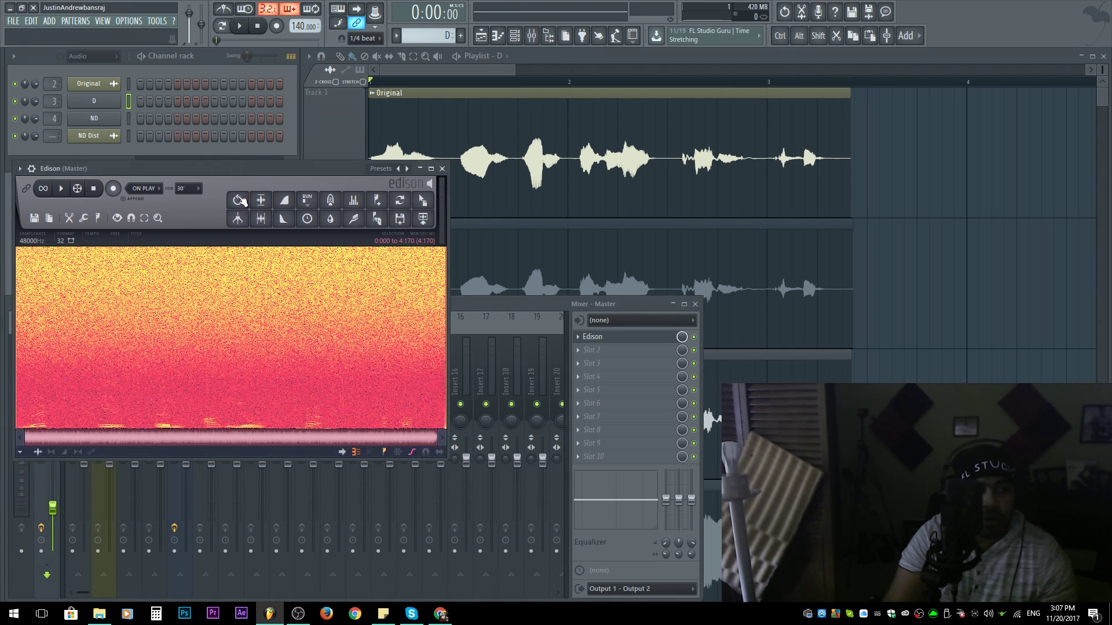
key("space")
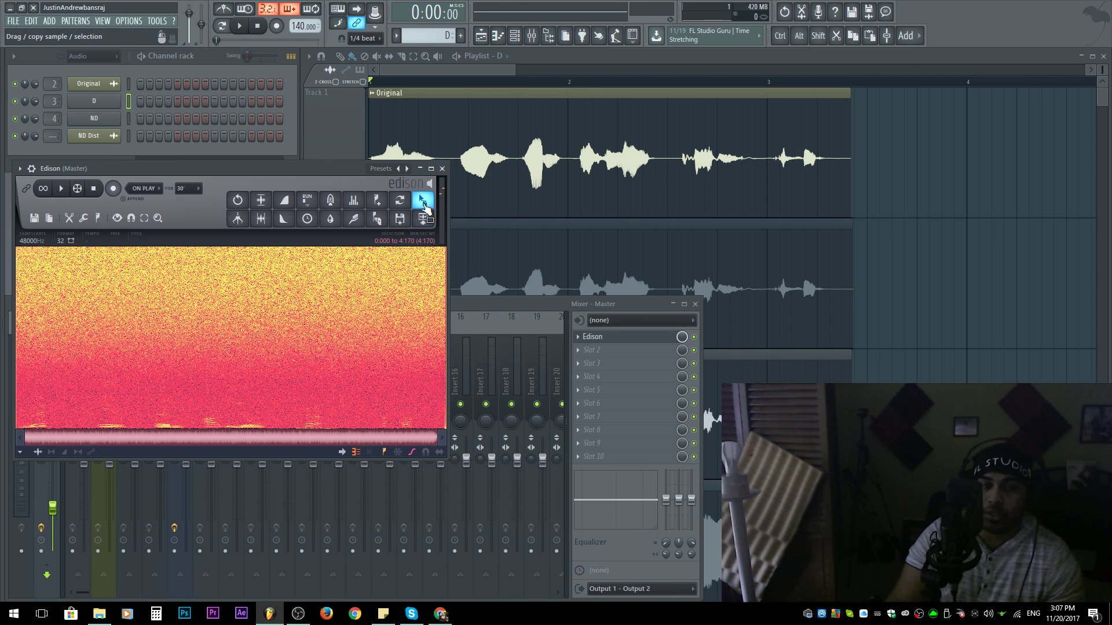
left_click_drag(422, 218, 423, 220)
Drop the normalized capture as a clip on Track 5, solo Track 4, and close Edison.
left_click_drag(802, 142, 423, 347)
scroll(802, 143, "down", 3)
left_click(359, 213)
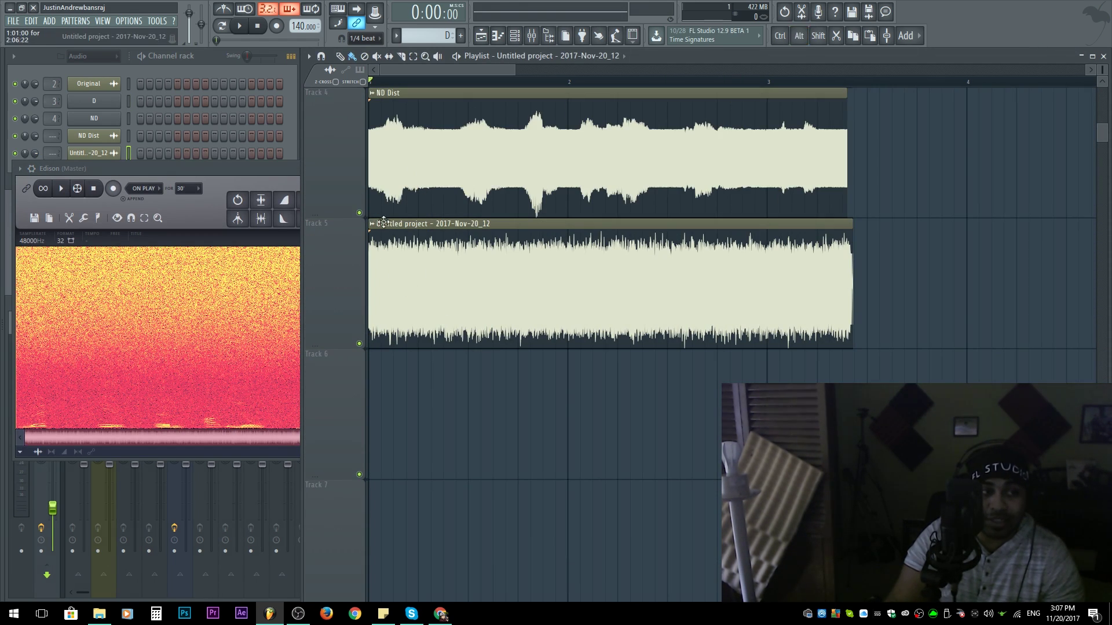
right_click(359, 212)
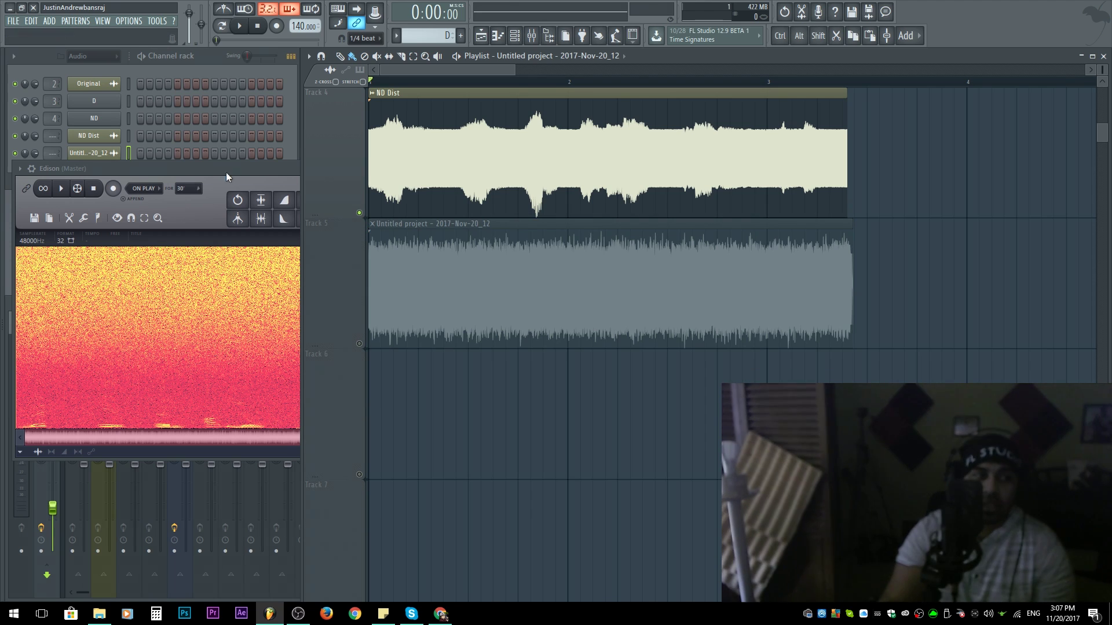
mouse_move(455, 190)
left_click(441, 168)
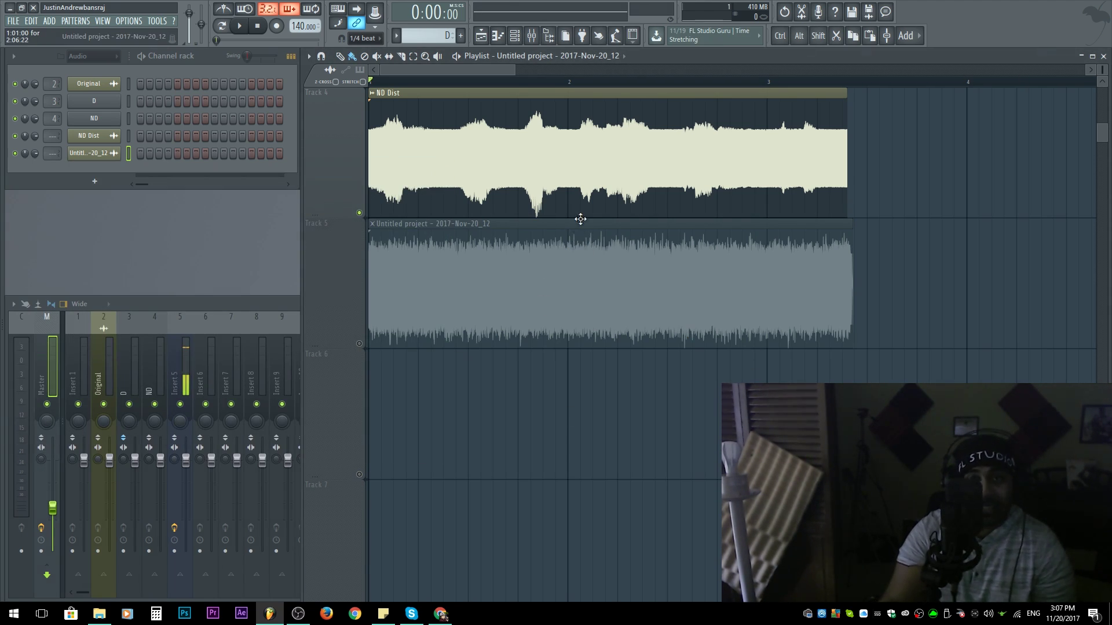
Alternate soloing Track 4 (ND Dist) and Track 5 (noise capture) during playback.
key("space")
key("space")
right_click(359, 344)
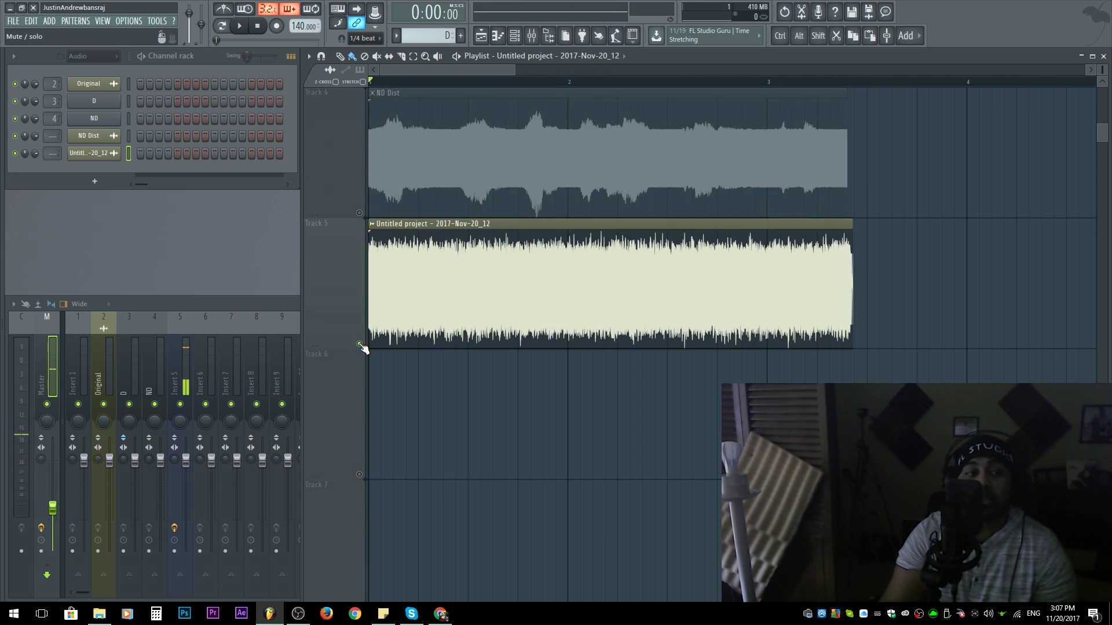
key("space")
key("space")
right_click(359, 212)
key("space")
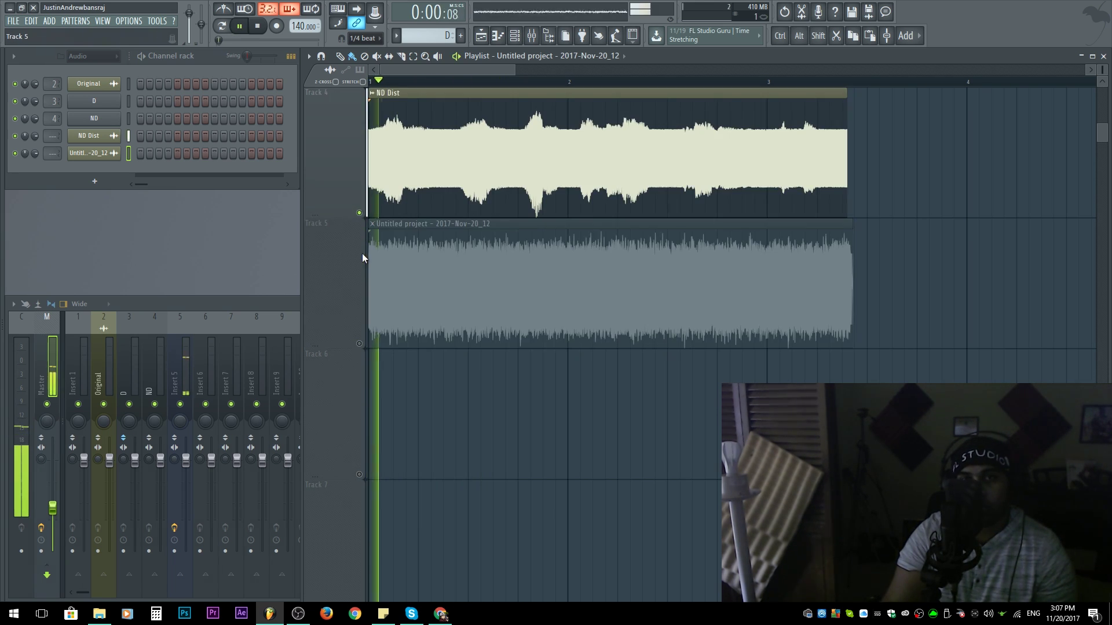
key("space")
right_click(359, 344)
key("space")
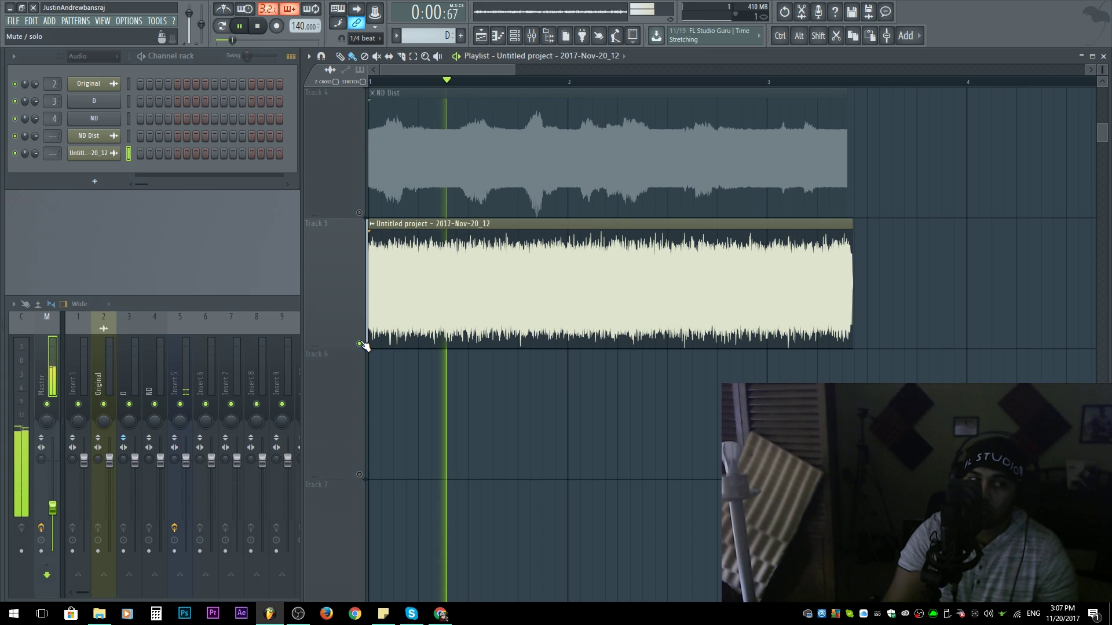
right_click(359, 213)
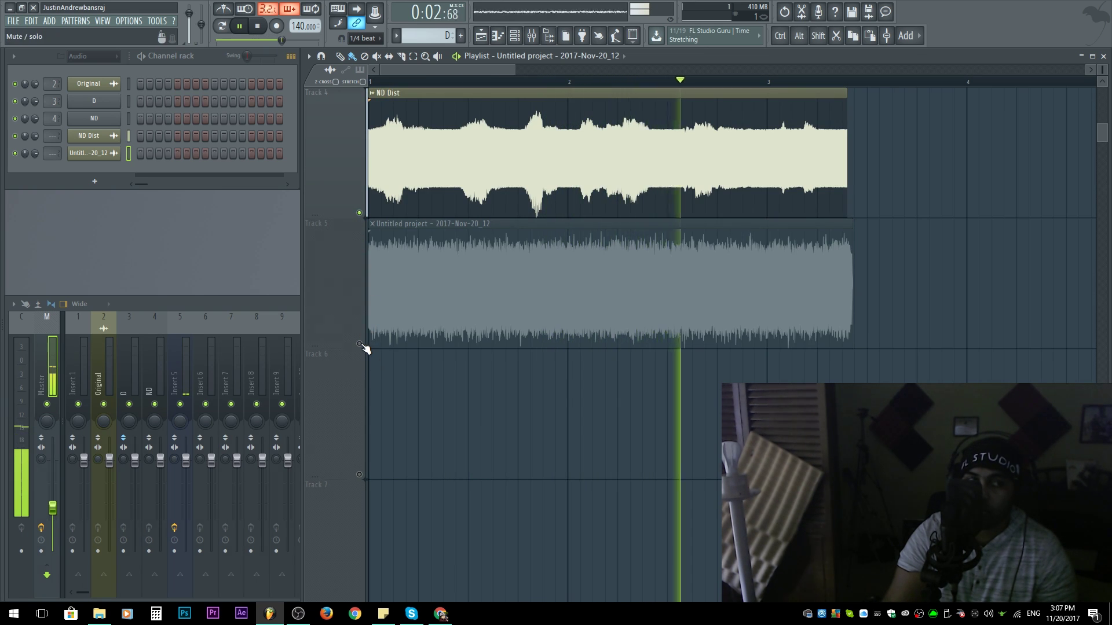
right_click(359, 344)
right_click(359, 212)
right_click(359, 344)
Replay the playlist comparing tracks, finishing with Track 5's noise capture soloed.
key("space")
key("space")
key("space")
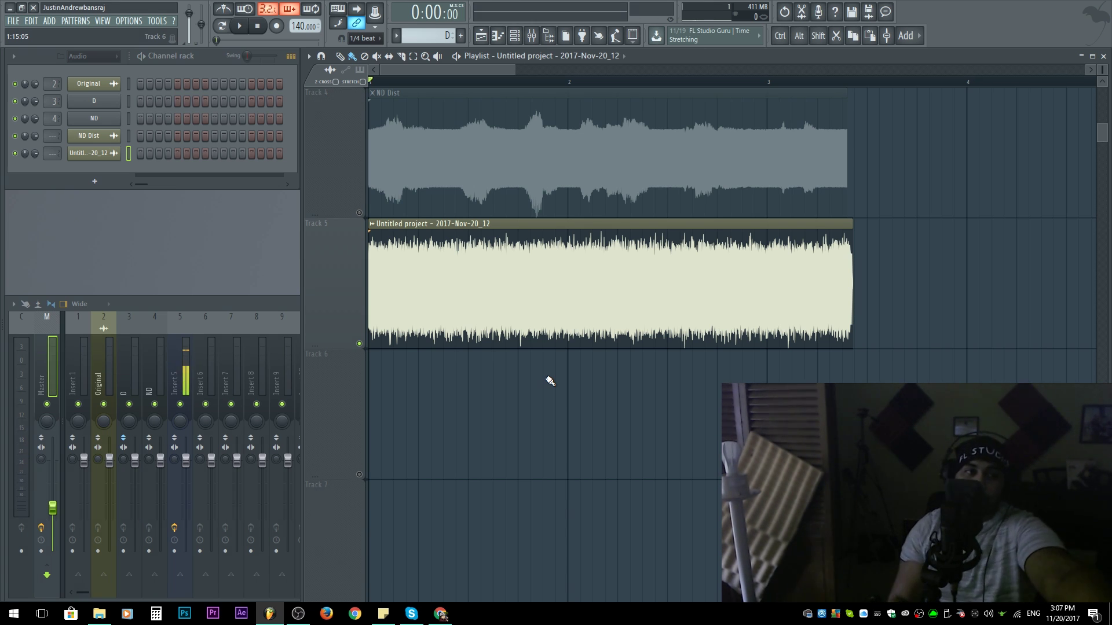
key("space")
key("space")
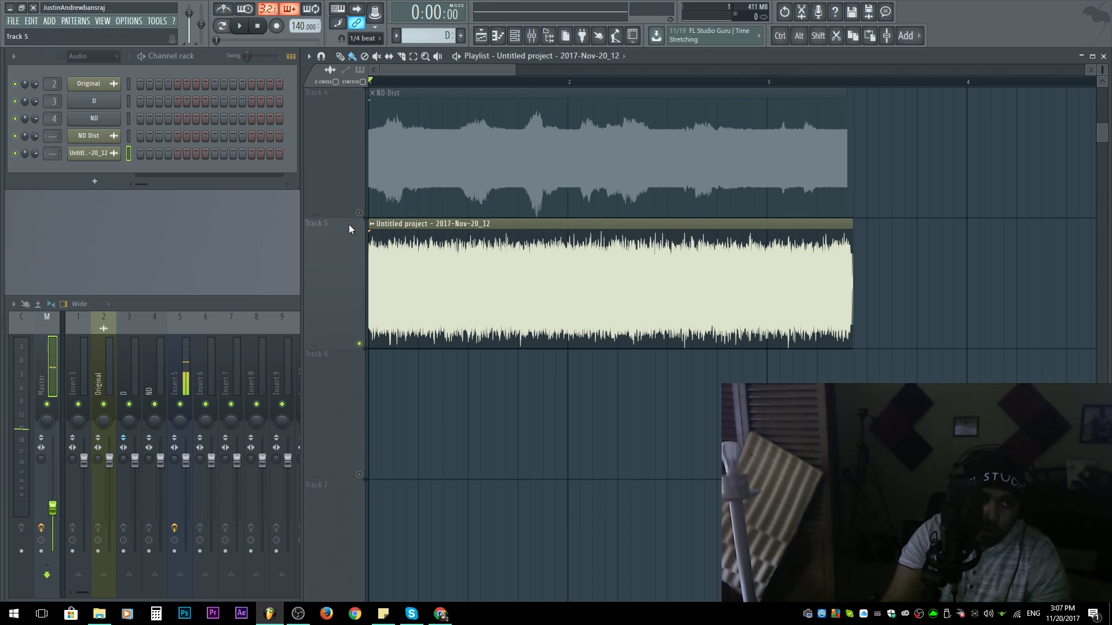
right_click(359, 213)
key("space")
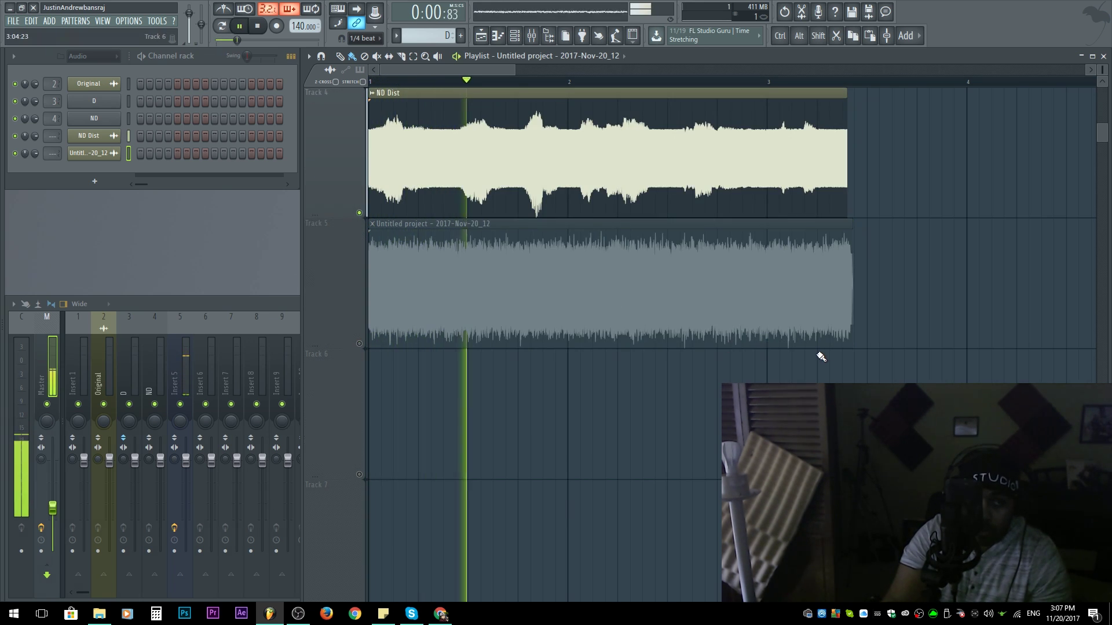
key("space")
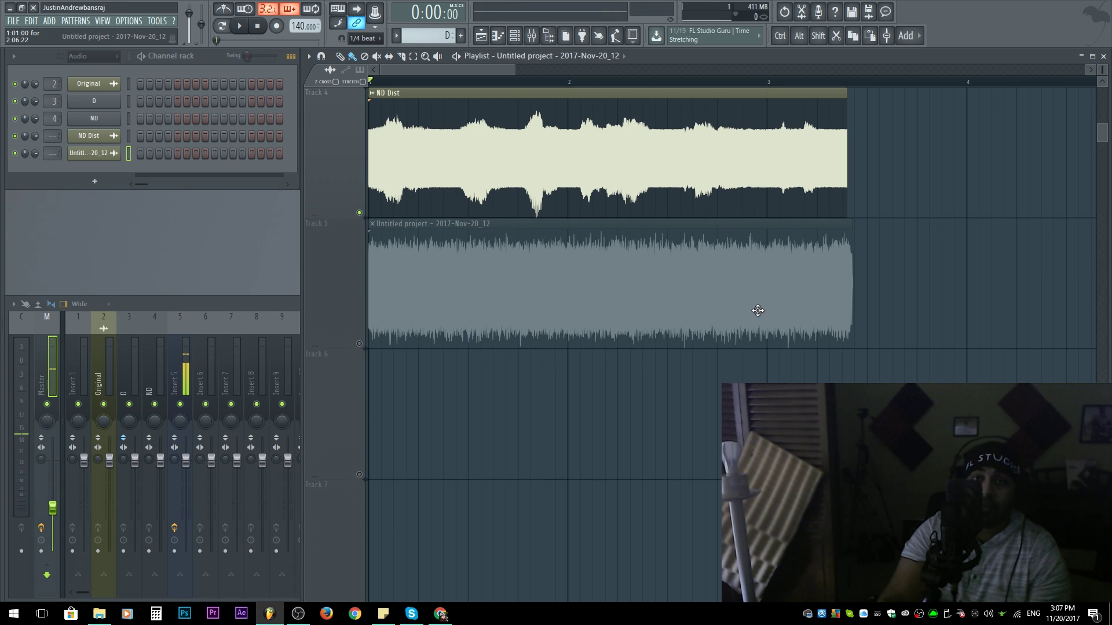
left_click(360, 344, "ctrl")
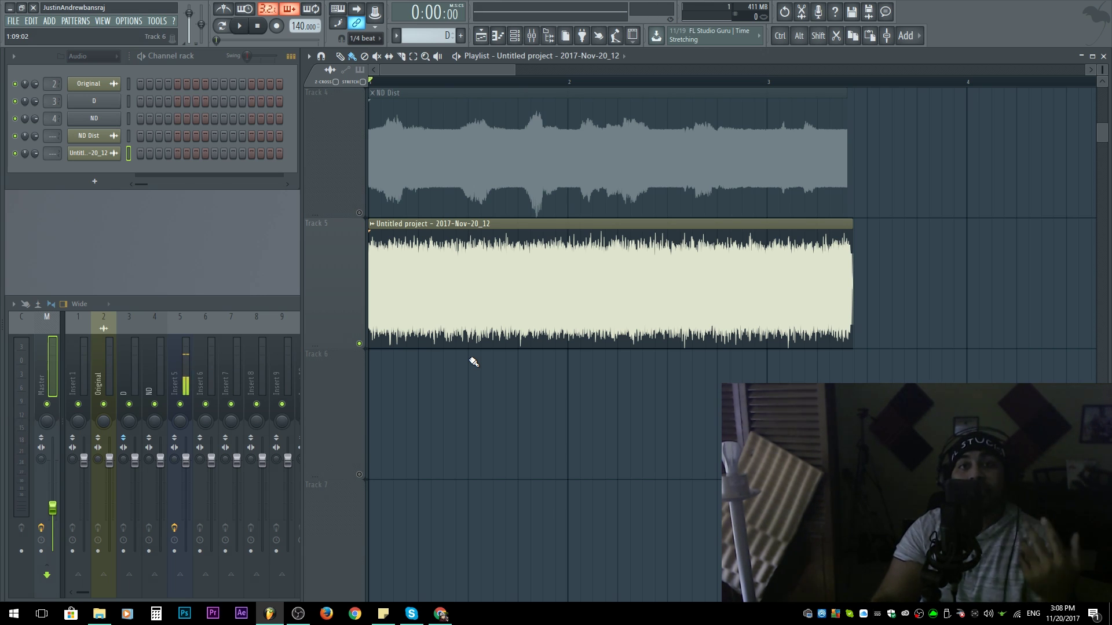
scroll(492, 237, "up", 1)
Solo Track 4's ND Dist clip over the Track 5 capture and play it briefly.
scroll(459, 238, "up", 3)
scroll(464, 293, "up", 2)
scroll(414, 324, "up", 2)
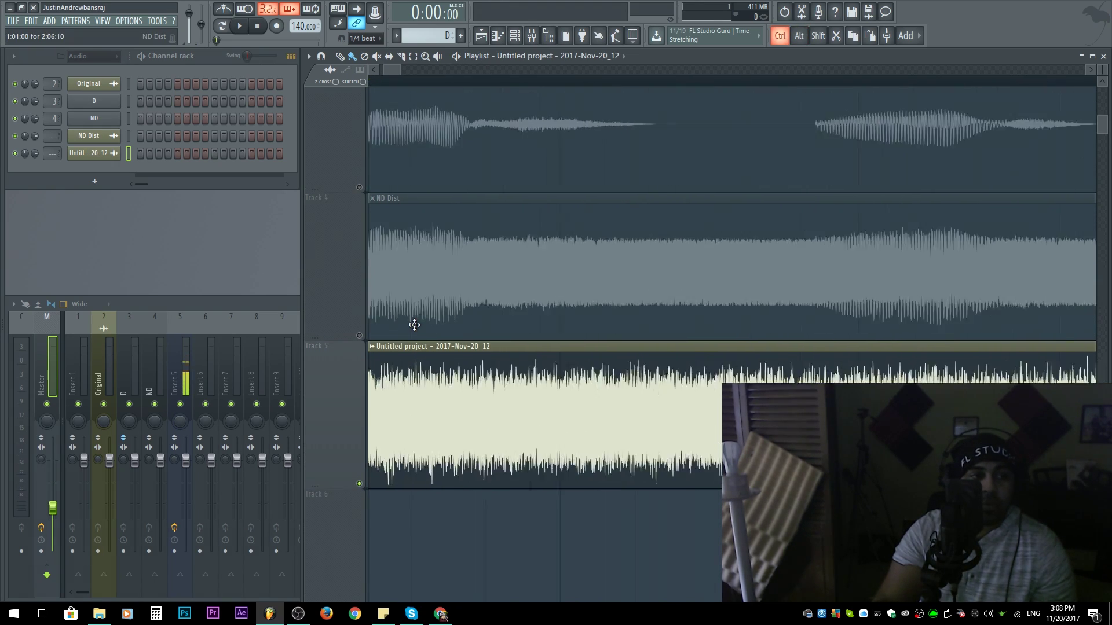
scroll(414, 325, "up", 2)
scroll(506, 288, "down", 1)
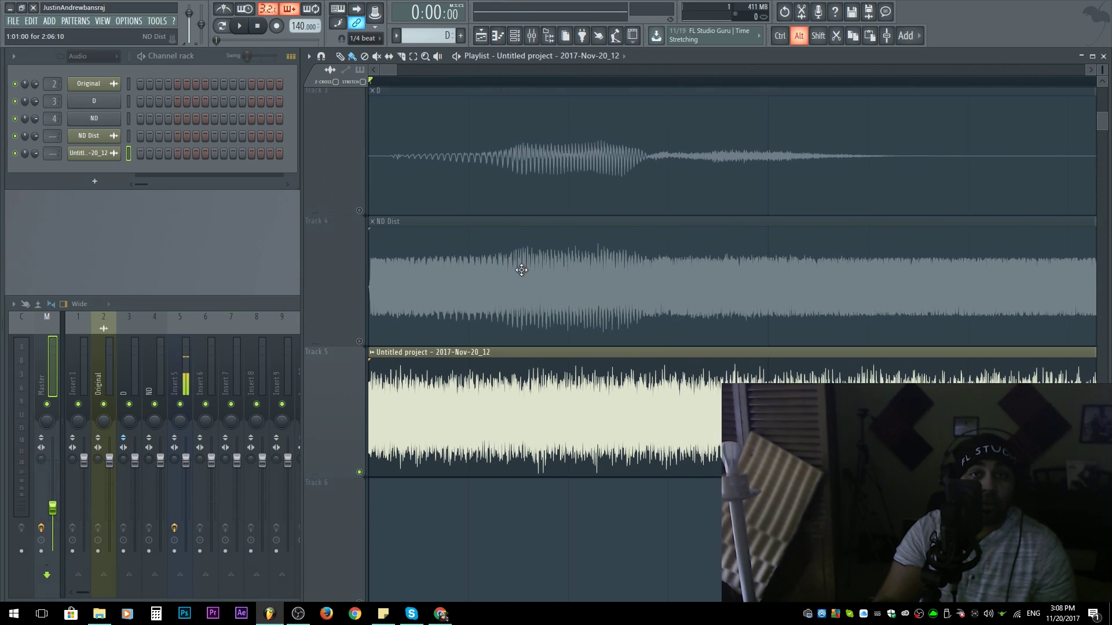
scroll(472, 292, "up", 2)
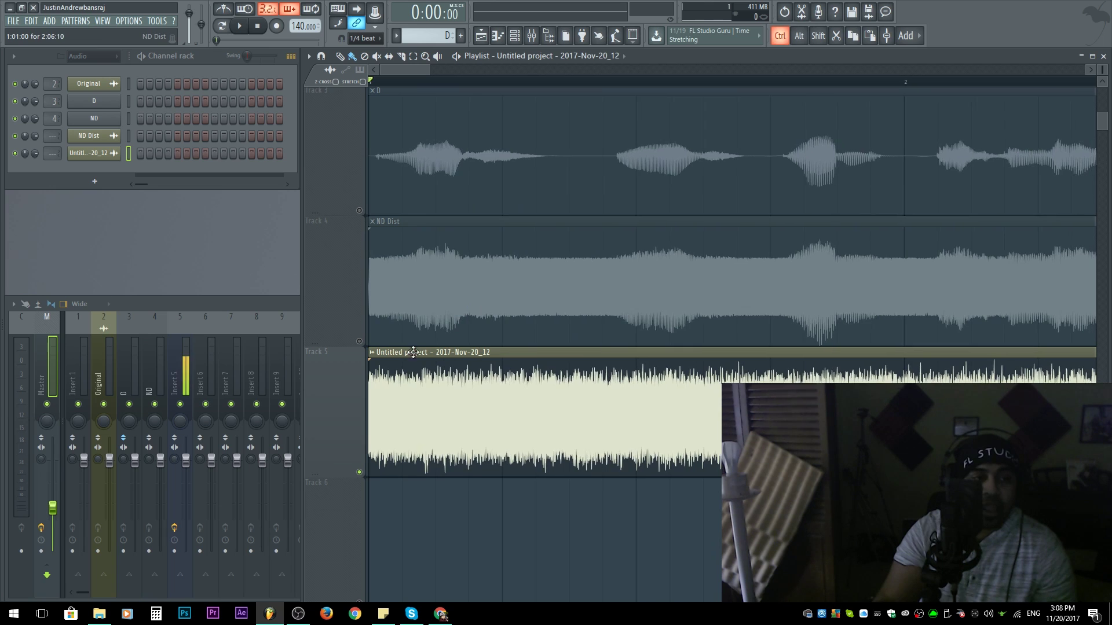
right_click(359, 341)
key("space")
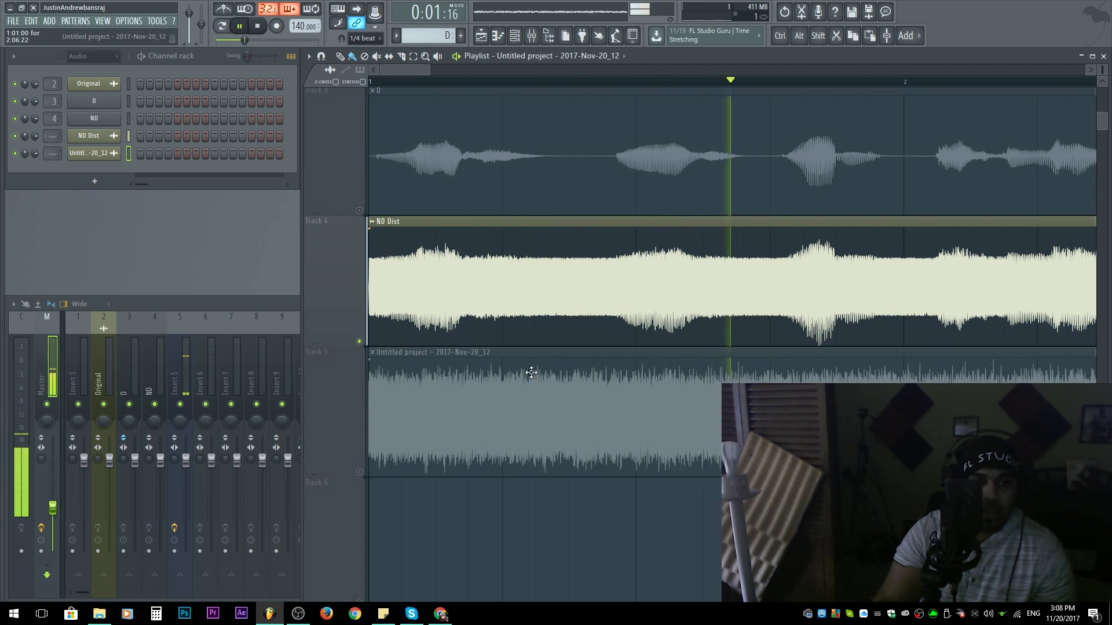
key("space")
scroll(621, 273, "right", 2)
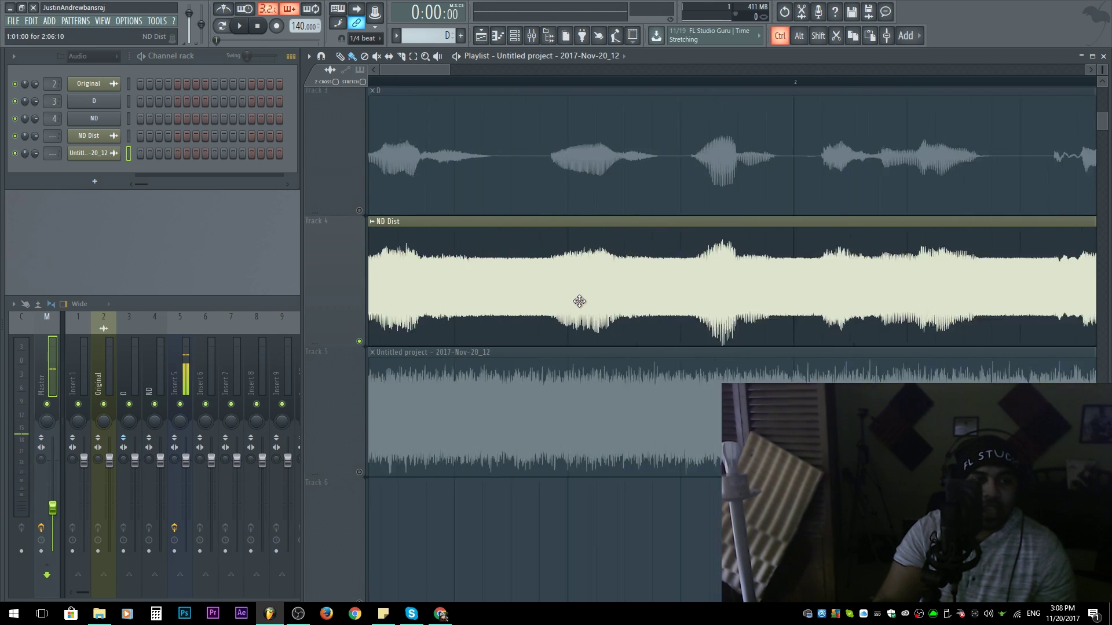
scroll(579, 301, "down", 1)
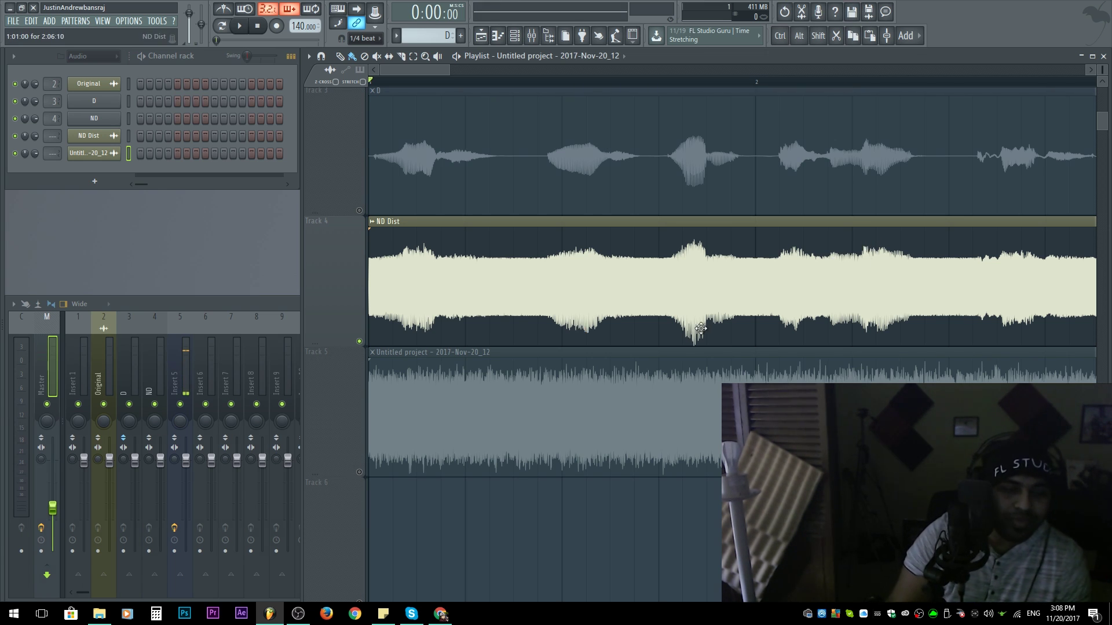
scroll(486, 282, "down", 5)
scroll(487, 282, "down", 4)
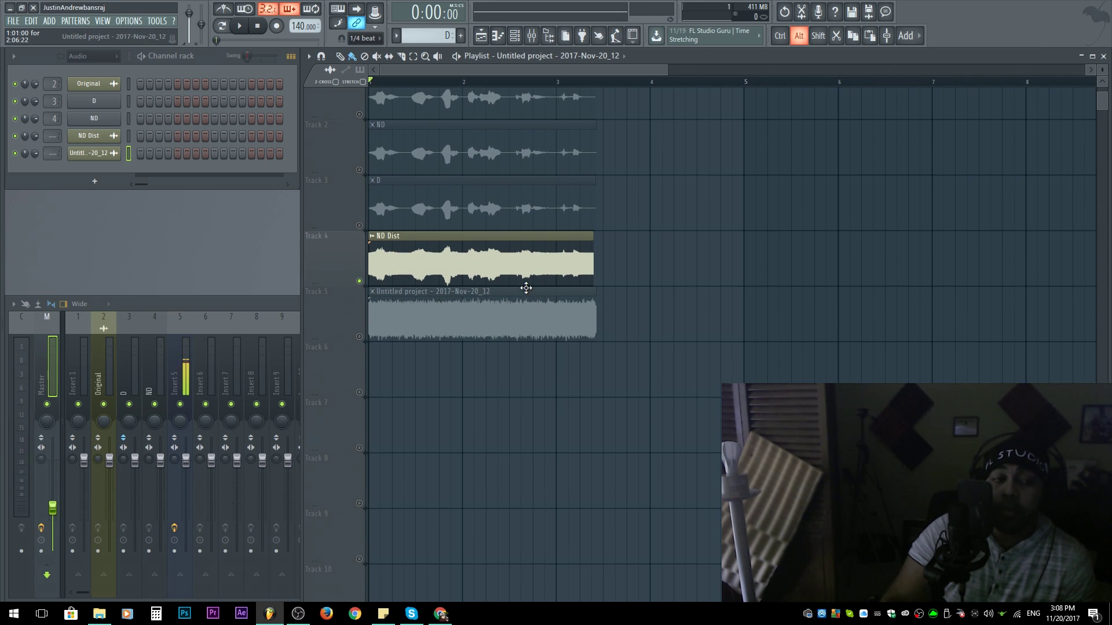
scroll(472, 297, "up", 1)
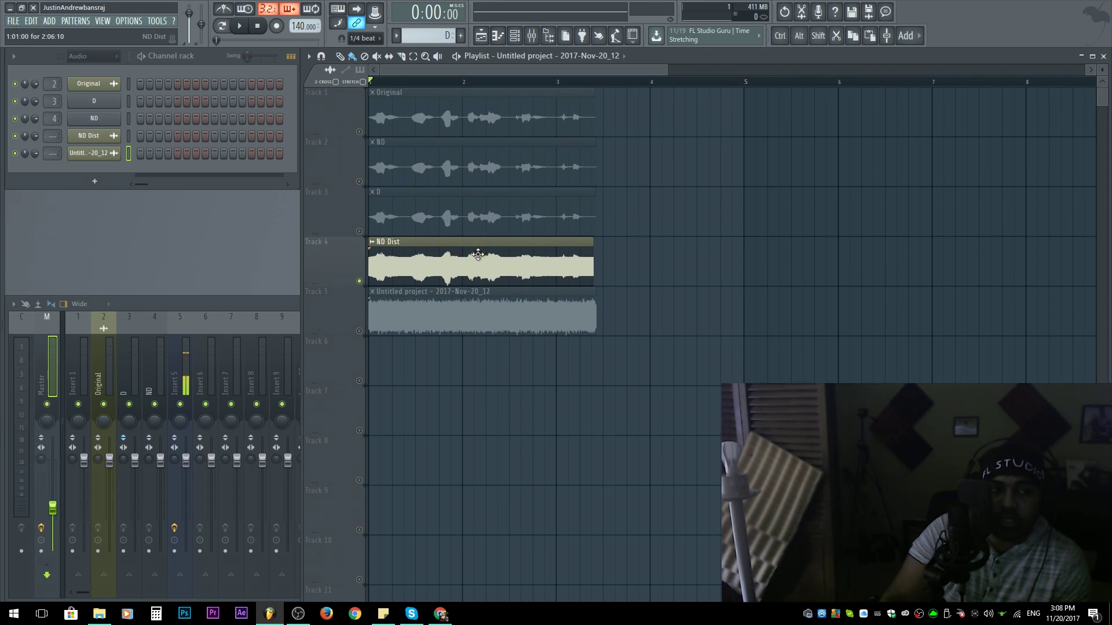